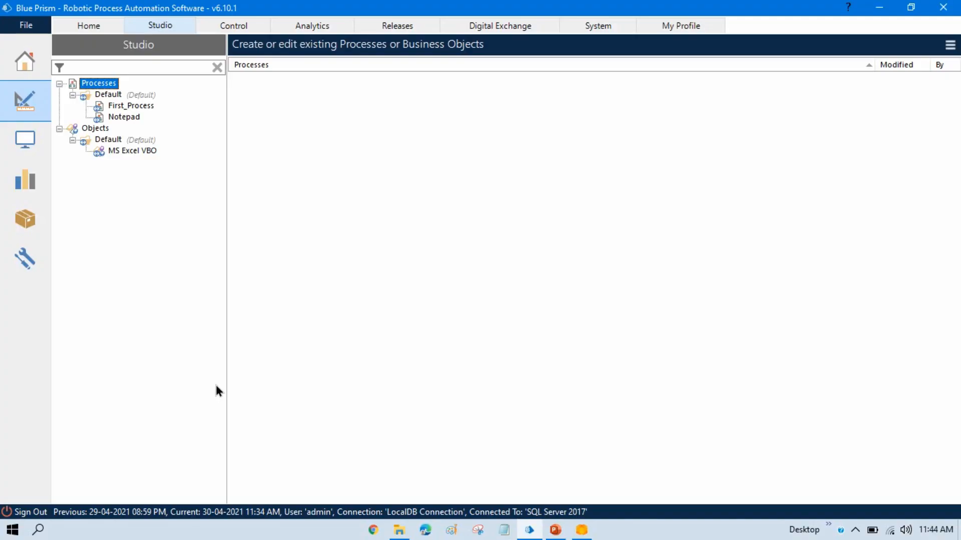
# Create a new business object named "Centrix Data Solutions".
pyautogui.rightClick(95, 127)
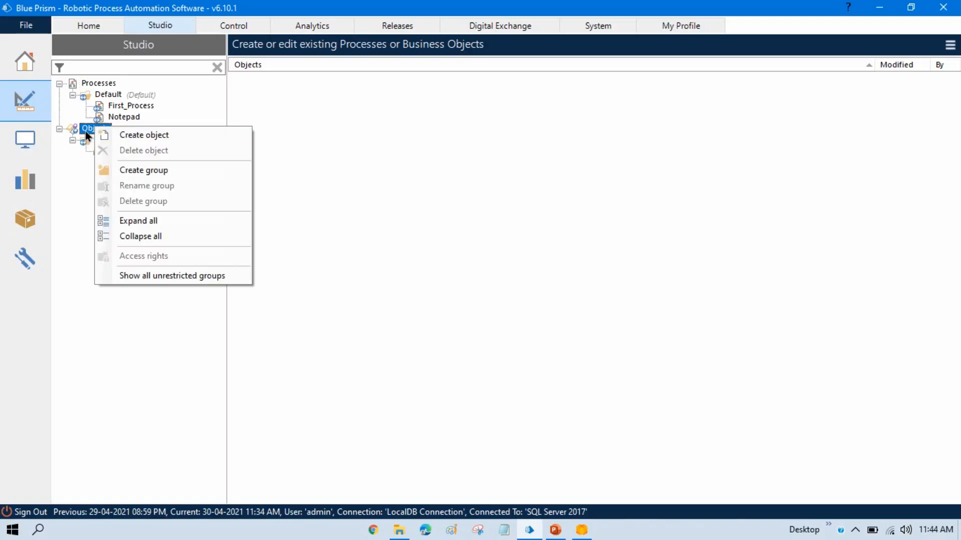
pyautogui.click(161, 136)
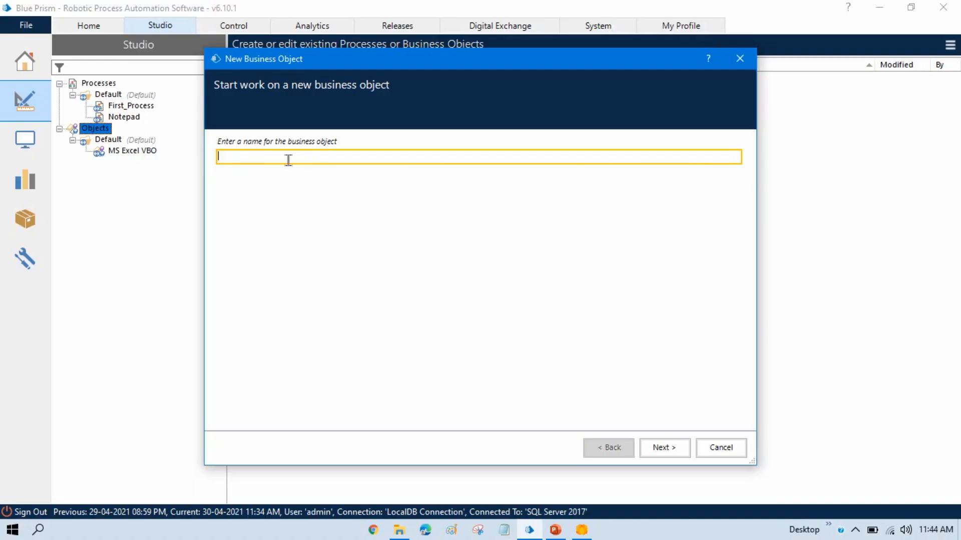
pyautogui.moveTo(401, 62); pyautogui.dragTo(419, 70)
pyautogui.click(587, 536)
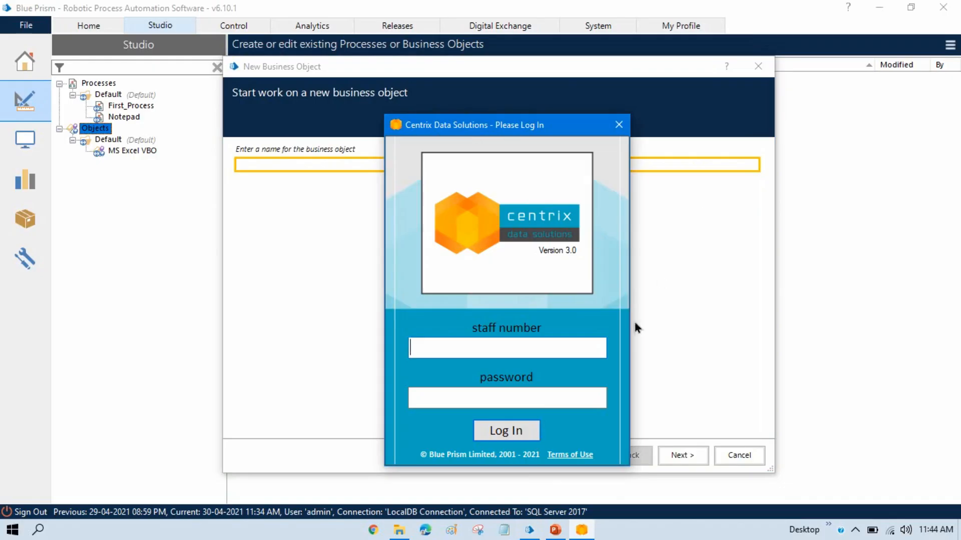
pyautogui.click(289, 164)
pyautogui.write('Centrix Data Salutions')
pyautogui.press('Tab')
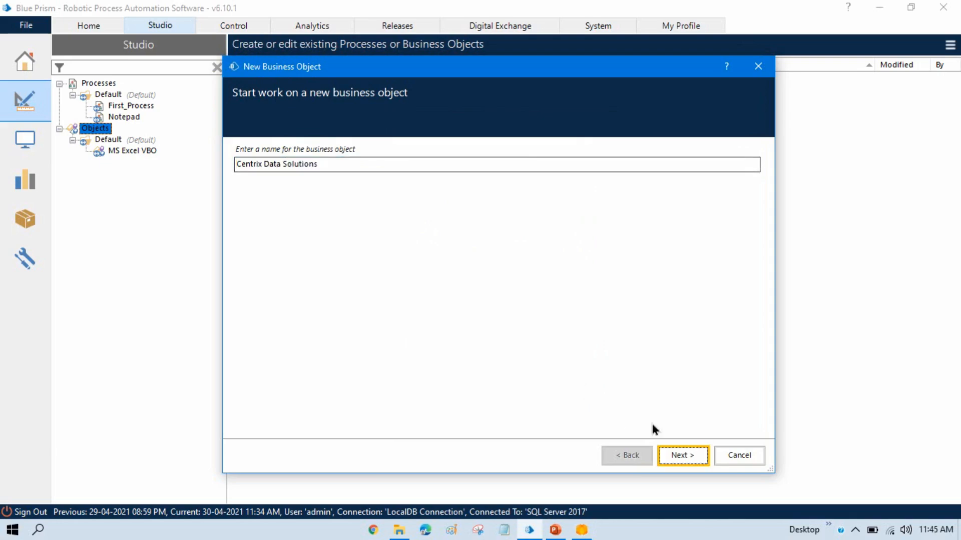
pyautogui.click(684, 456)
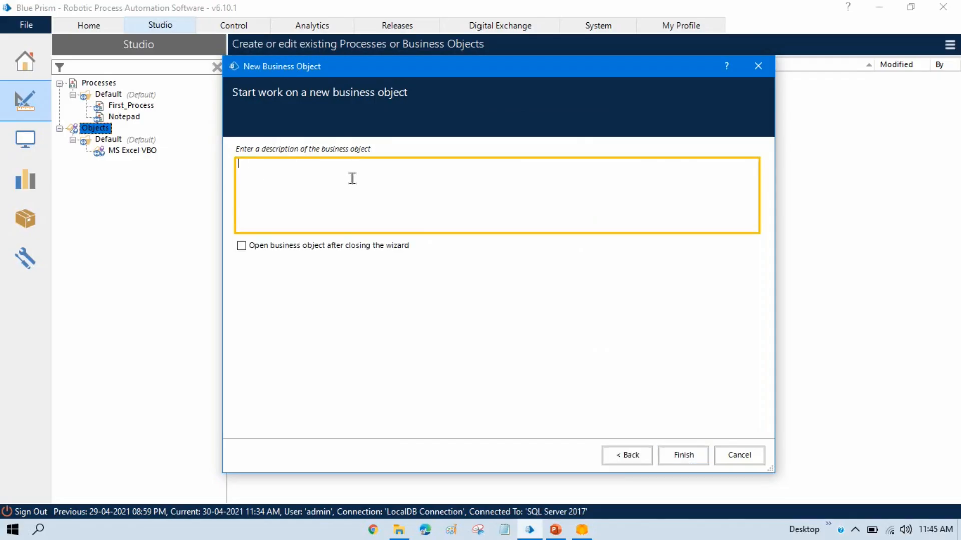
# Describe the business object as "Work with Centrix Windows Application", finish the wizard with the object set to open, and maximise its editor.
pyautogui.write('Work with Centrix Windows Application')
pyautogui.press('Tab')
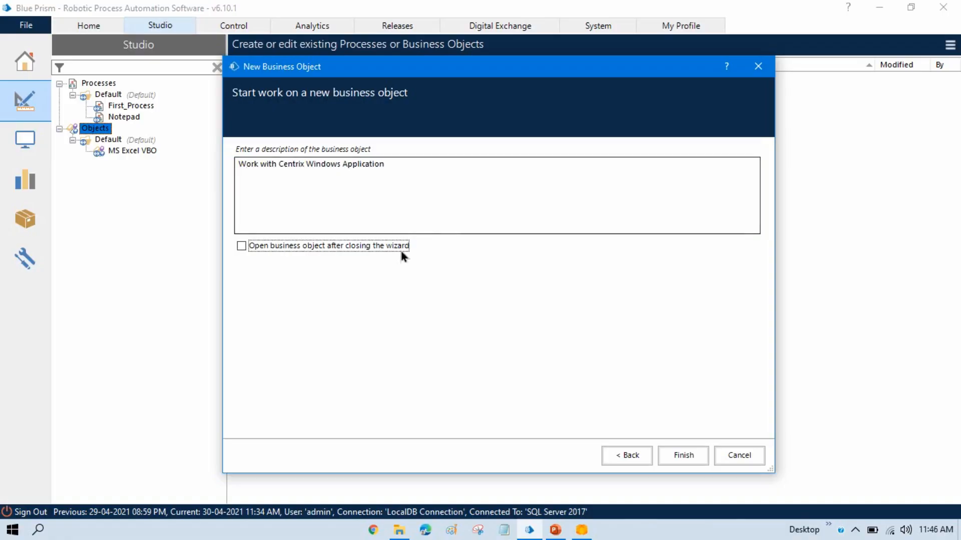
pyautogui.click(282, 249)
pyautogui.click(676, 456)
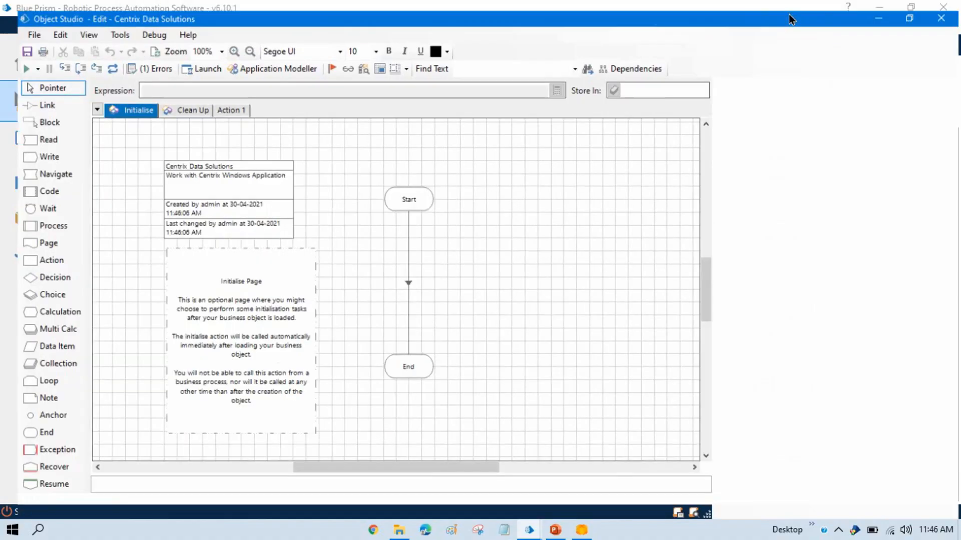
pyautogui.doubleClick(789, 19)
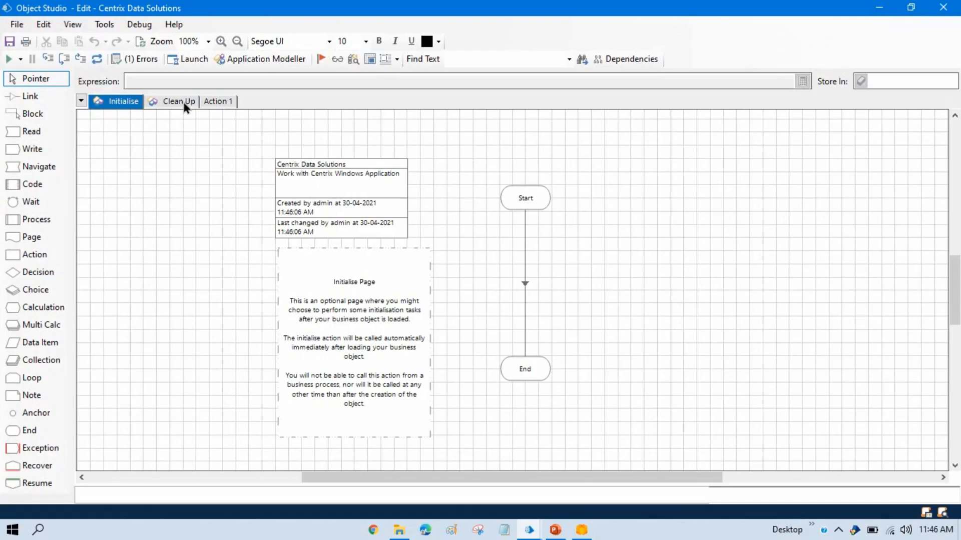
# Review the Initialise, Clean Up and Action 1 pages of the business object.
pyautogui.click(220, 102)
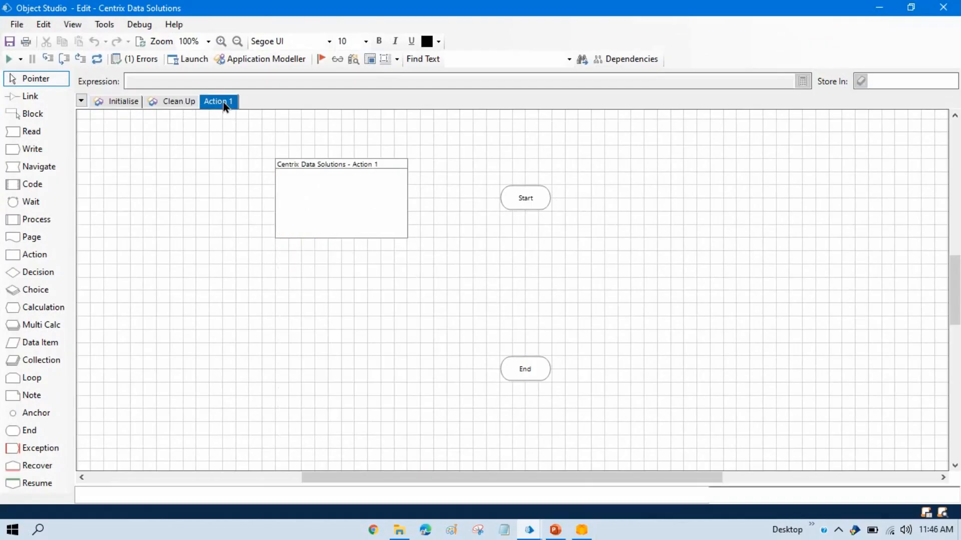
pyautogui.click(131, 102)
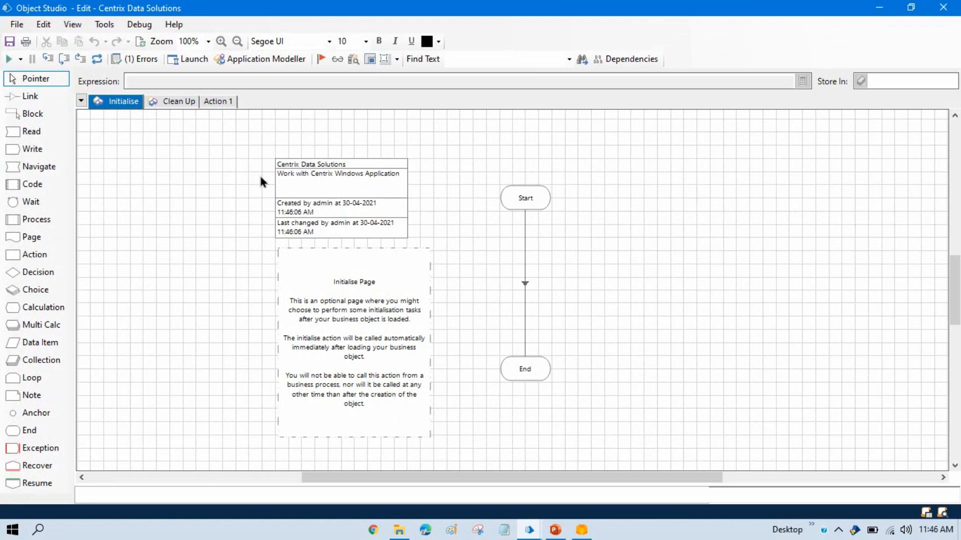
pyautogui.click(173, 104)
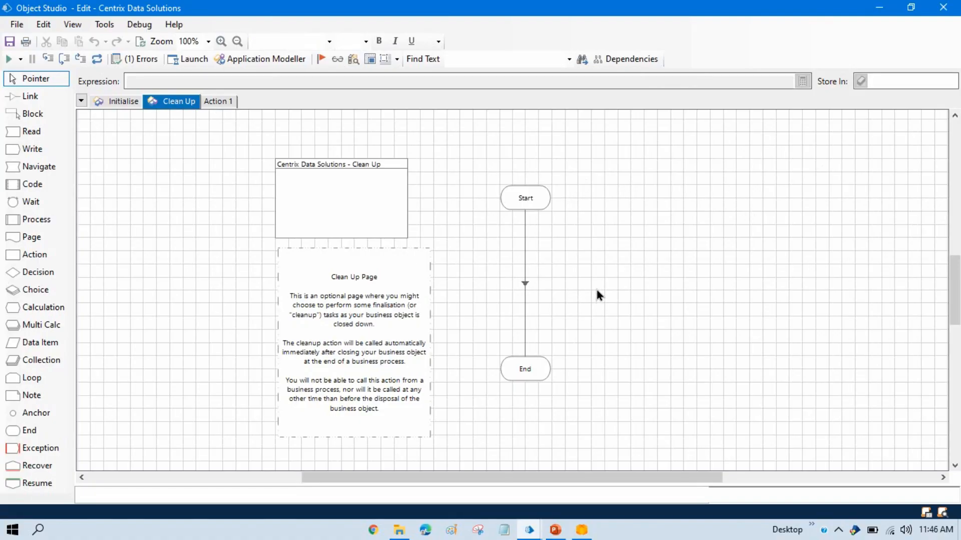
pyautogui.click(222, 101)
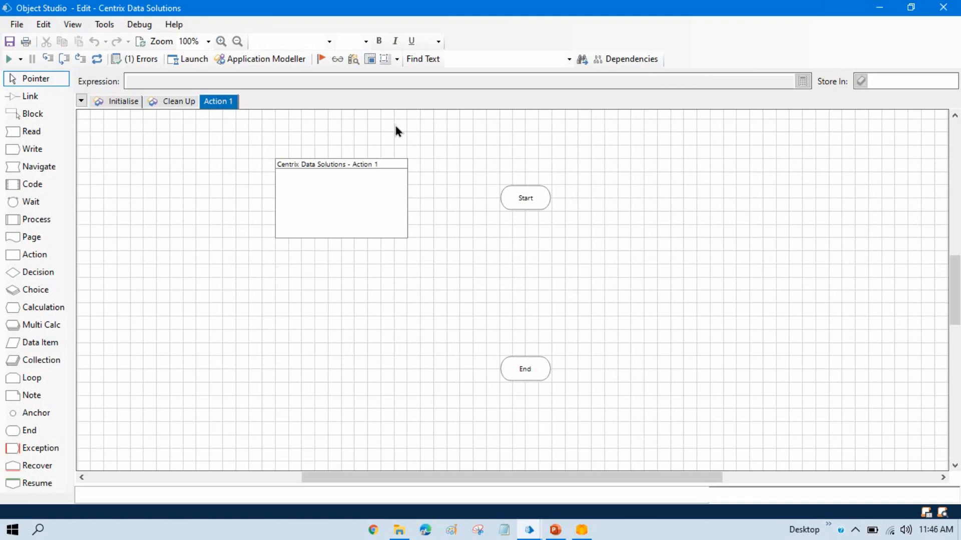
# Switch to the Centrix Data Solutions login window and examine it beside the Action 1 page.
pyautogui.click(581, 530)
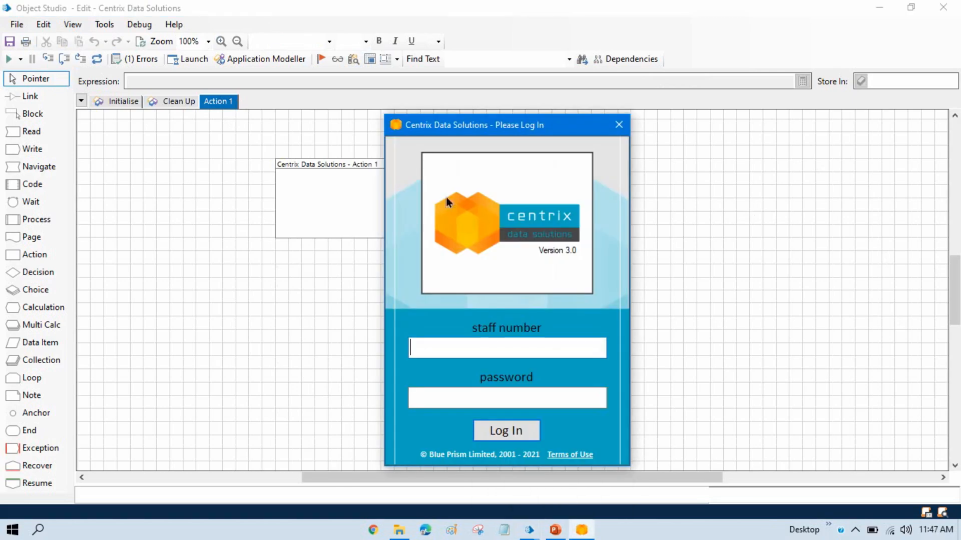
pyautogui.moveTo(483, 127); pyautogui.dragTo(536, 121)
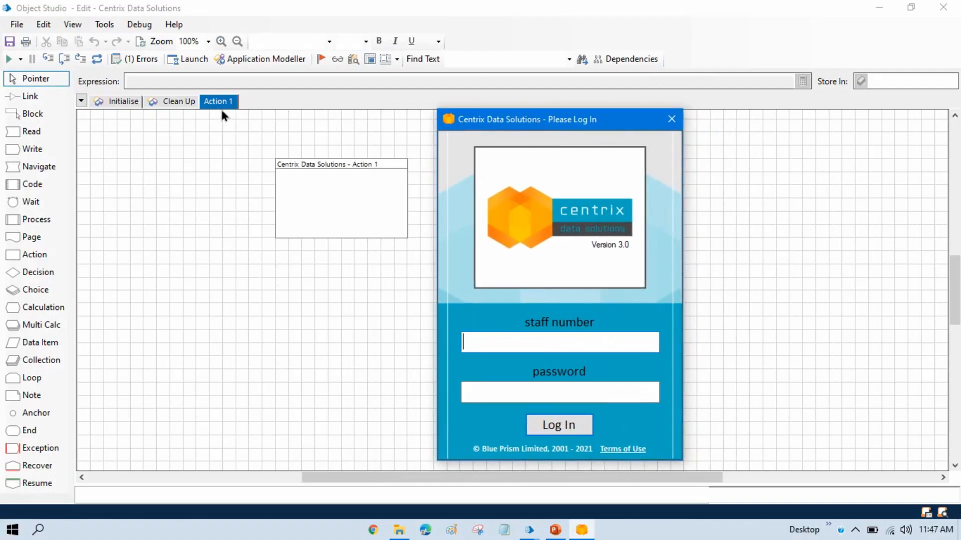
pyautogui.moveTo(512, 120); pyautogui.dragTo(521, 104)
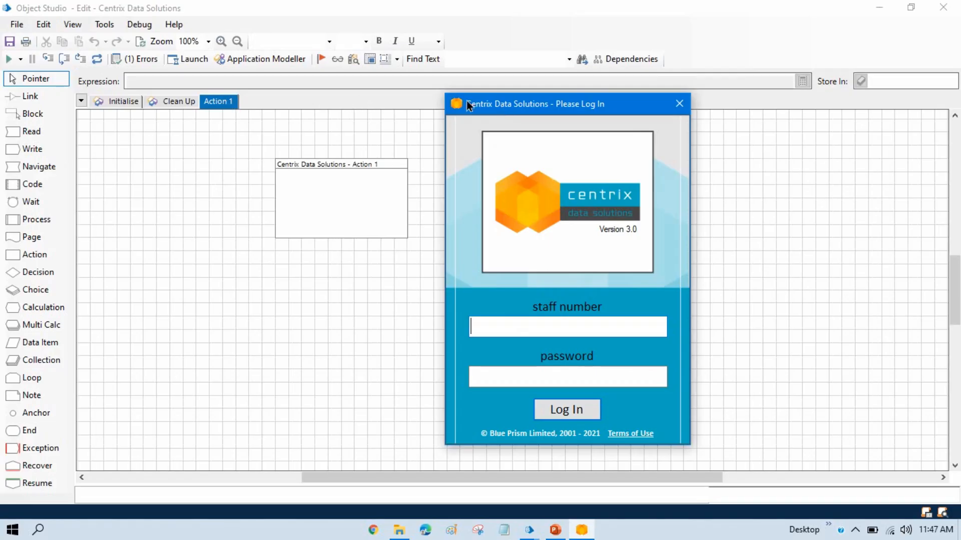
pyautogui.moveTo(558, 103); pyautogui.dragTo(779, 122)
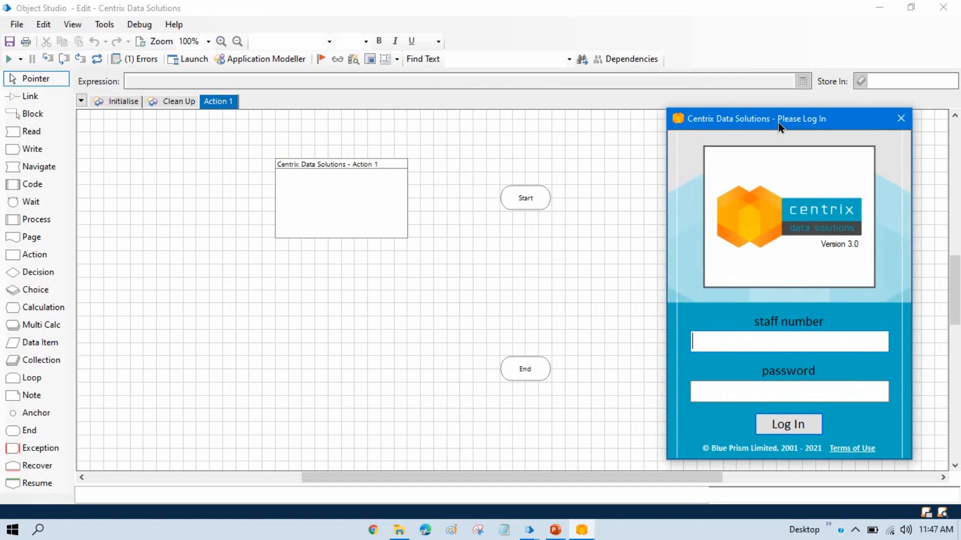
pyautogui.moveTo(778, 122); pyautogui.dragTo(652, 121)
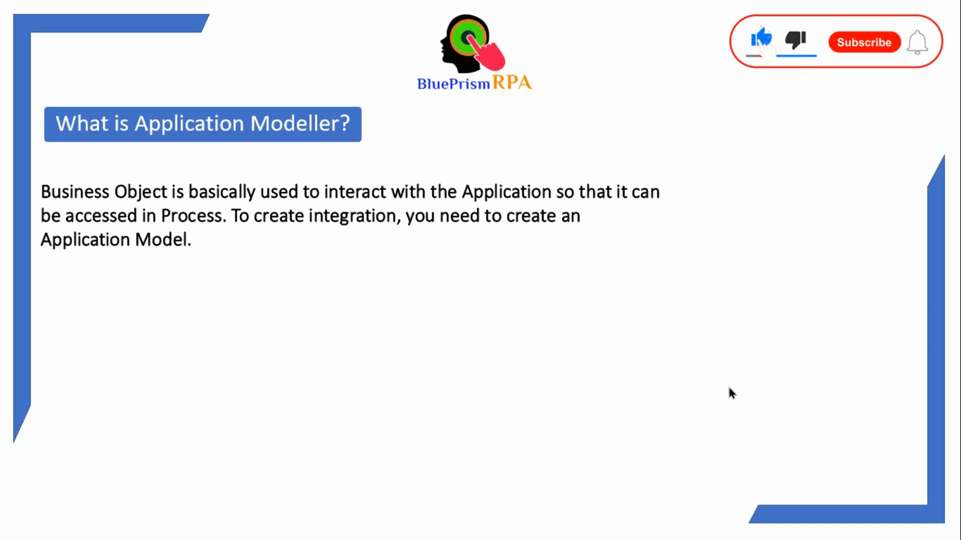
pyautogui.click(729, 388)
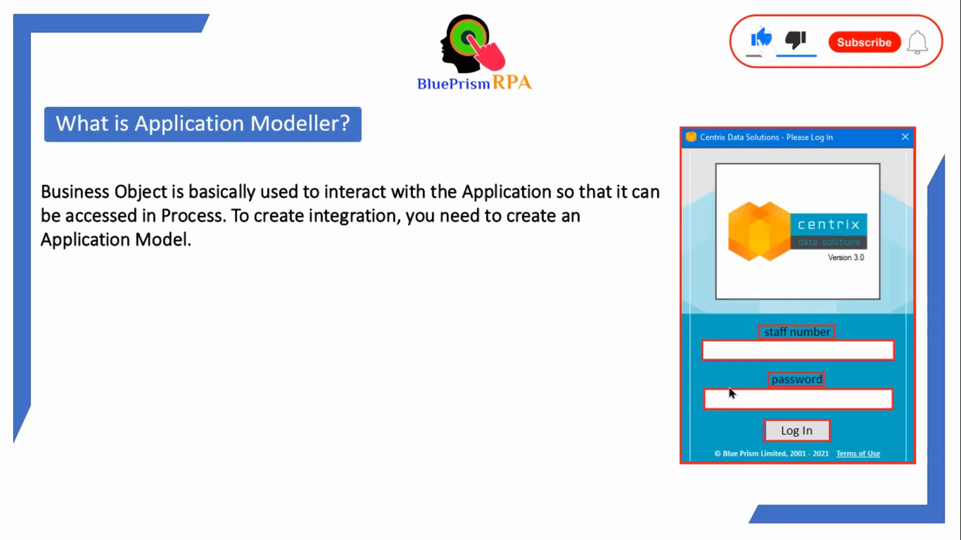
pyautogui.click(729, 392)
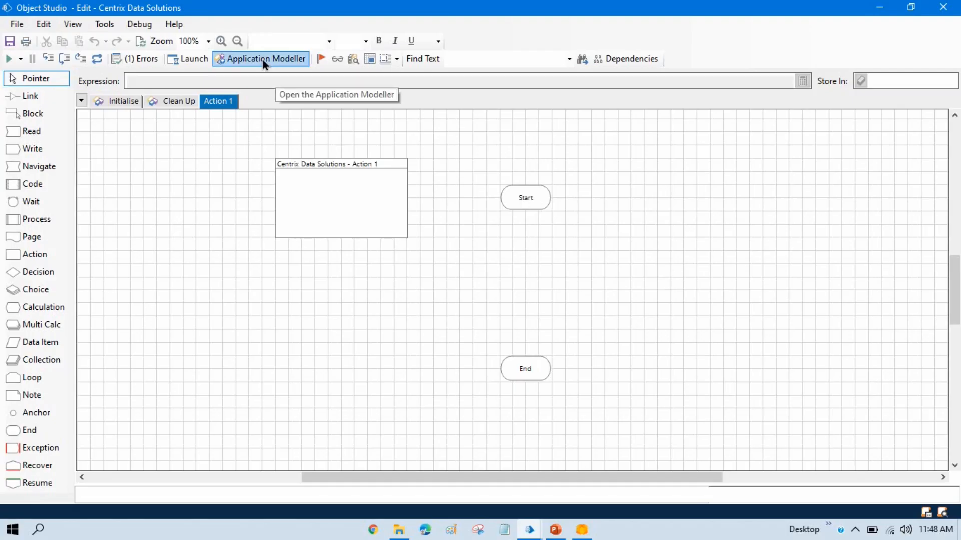
# Define a new application model named Centrix Data Solutions for a Windows application launched from an executable file.
pyautogui.click(263, 61)
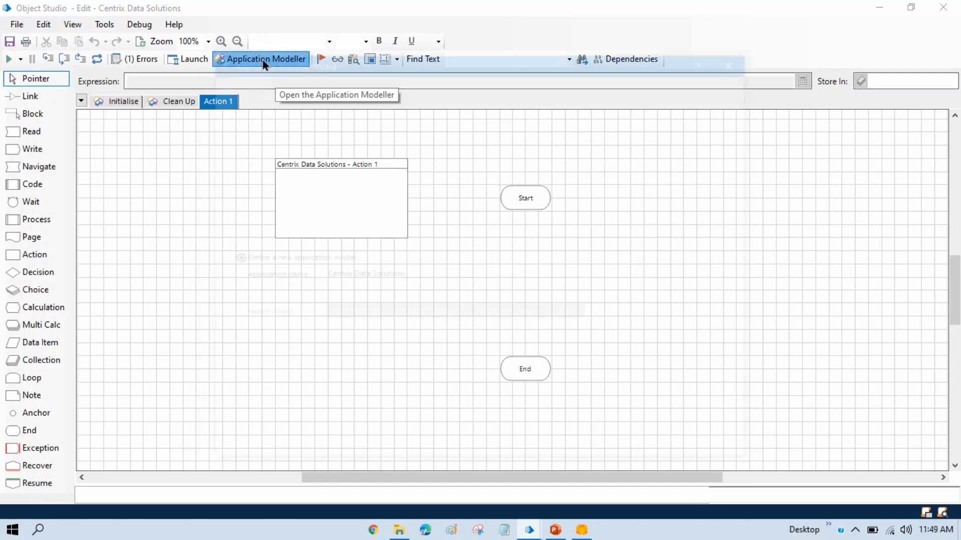
pyautogui.moveTo(365, 64); pyautogui.dragTo(286, 54)
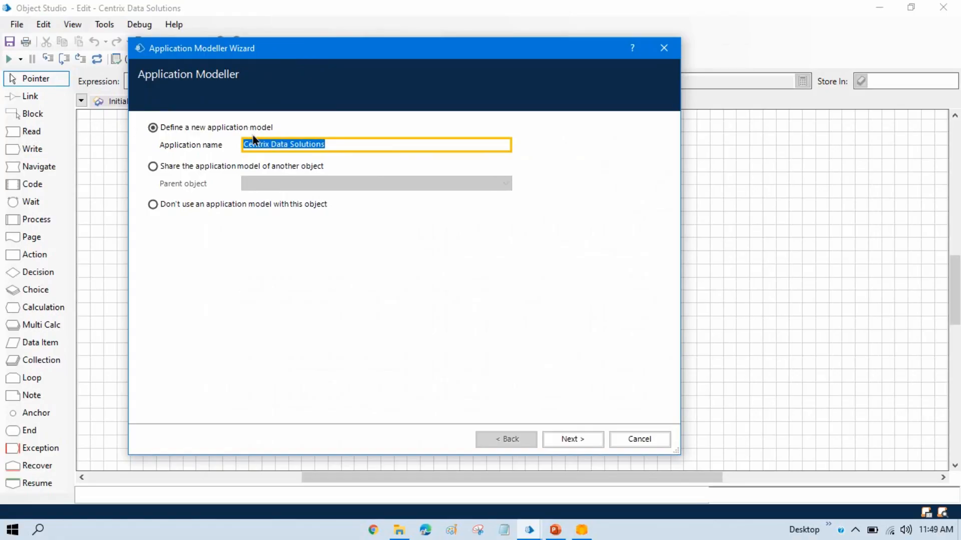
pyautogui.click(352, 143)
pyautogui.moveTo(352, 143); pyautogui.dragTo(243, 144)
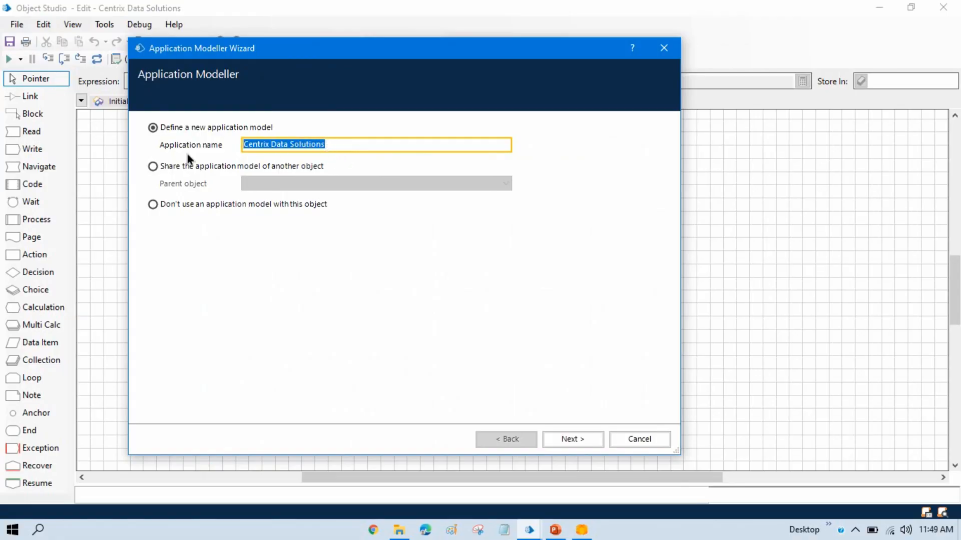
pyautogui.click(575, 439)
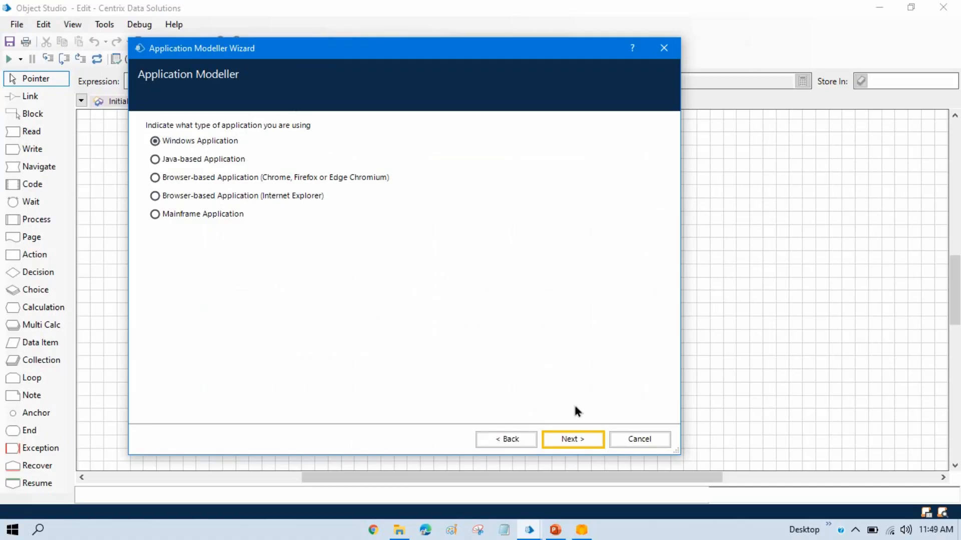
pyautogui.click(577, 440)
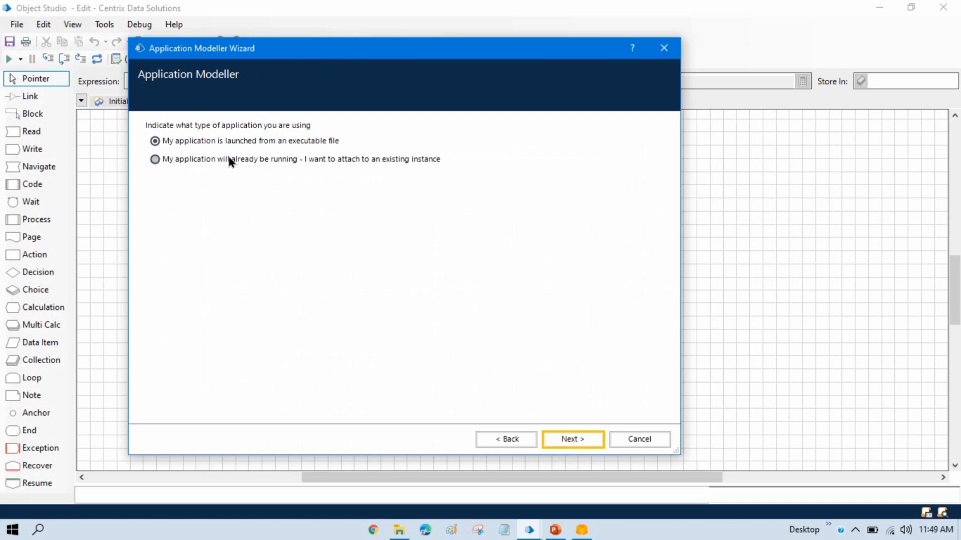
pyautogui.click(573, 439)
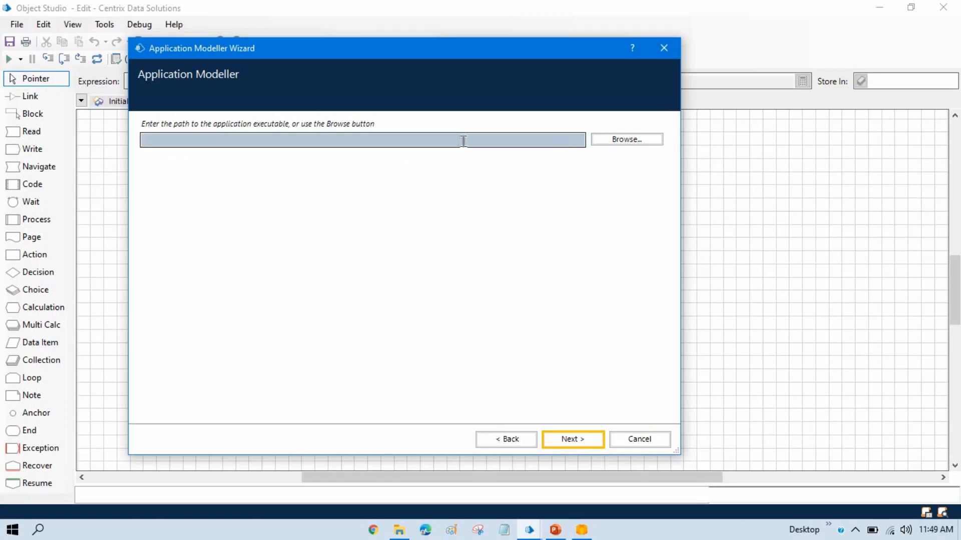
# Set the application executable to CentrixDataSolutions.exe from the Programs folder in Downloads.
pyautogui.click(620, 141)
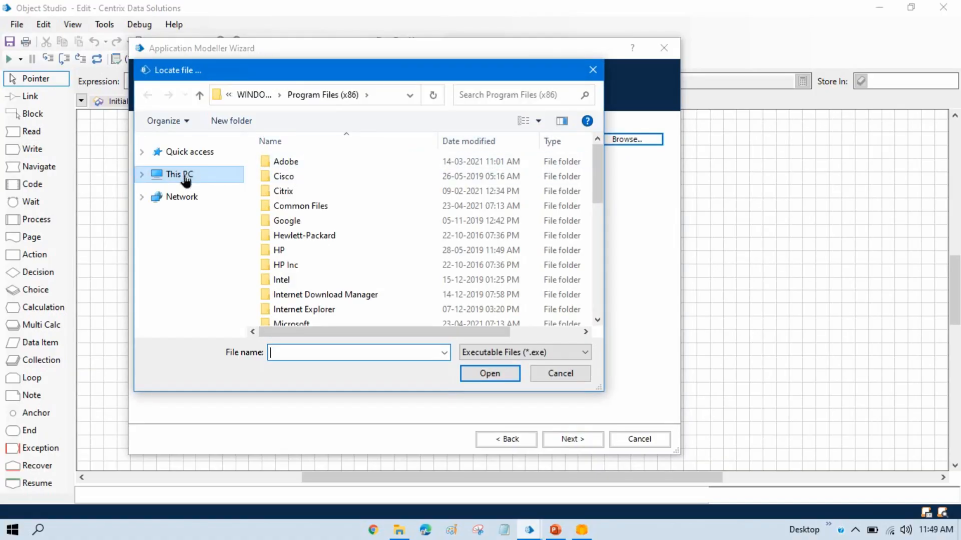
pyautogui.click(186, 180)
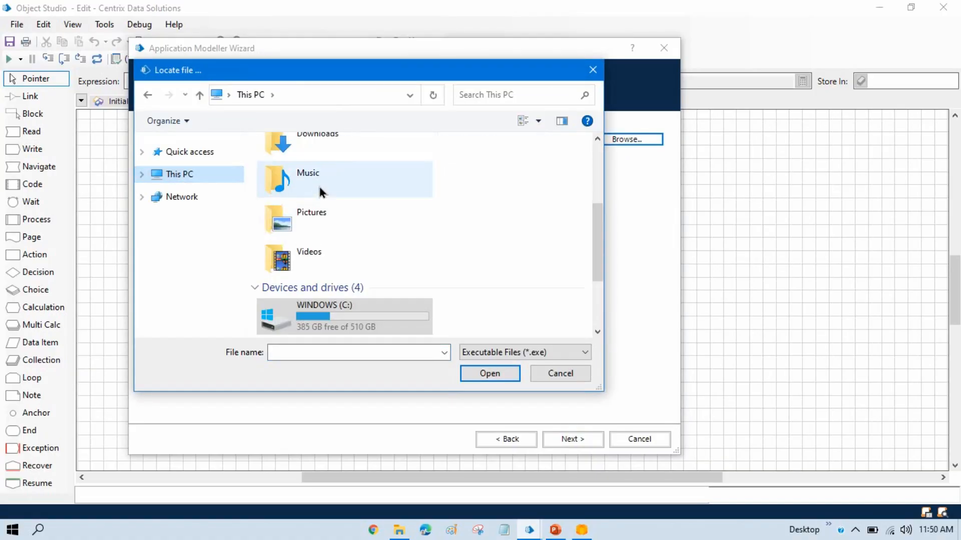
pyautogui.doubleClick(332, 143)
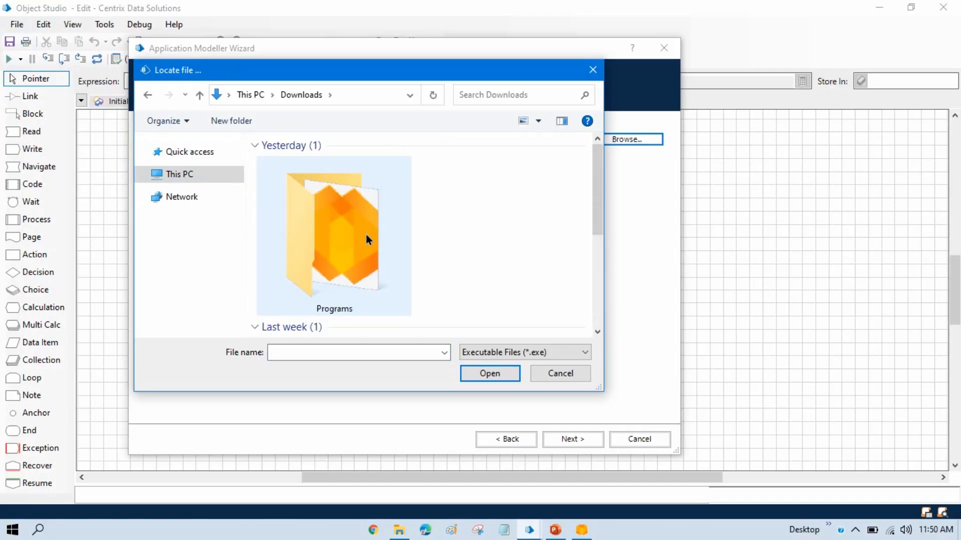
pyautogui.doubleClick(319, 227)
pyautogui.click(368, 167)
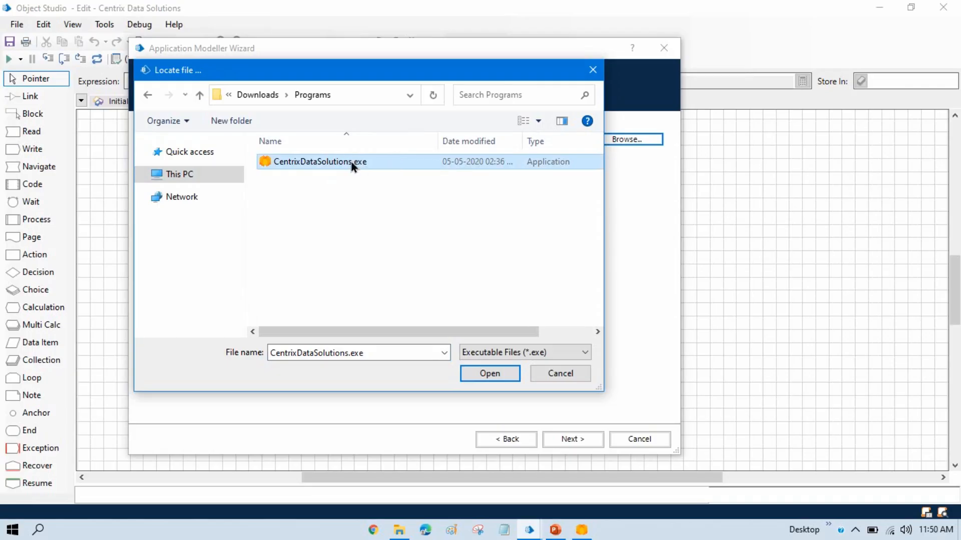
pyautogui.click(482, 373)
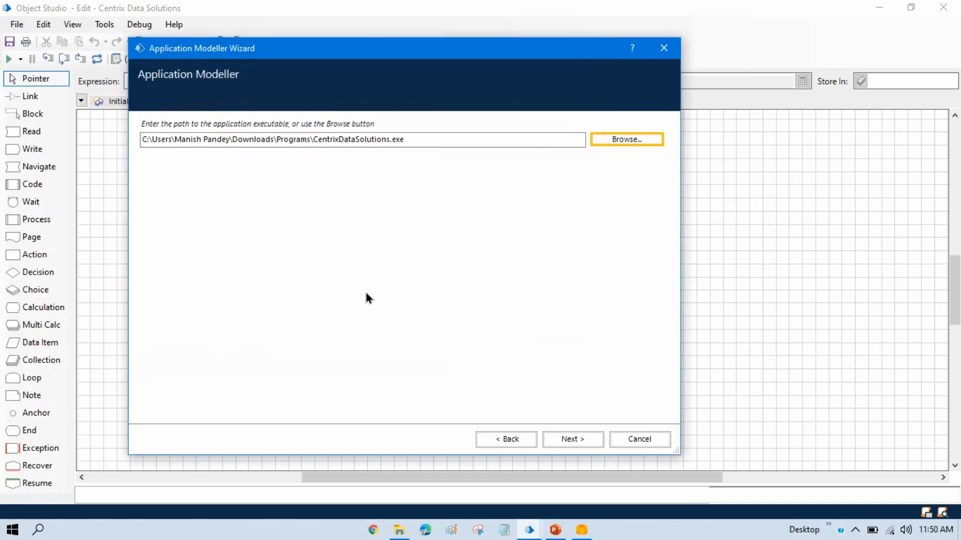
pyautogui.moveTo(407, 139); pyautogui.dragTo(129, 136)
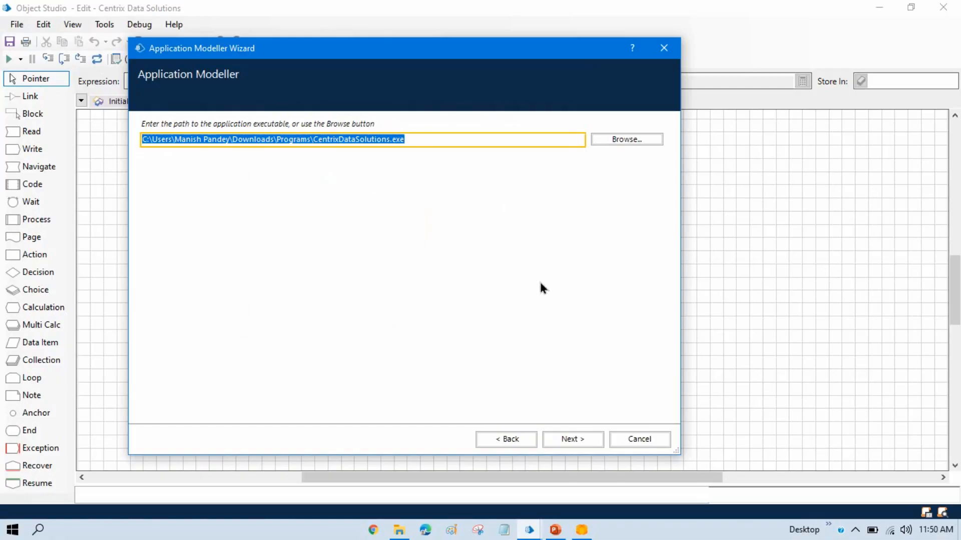
pyautogui.click(582, 440)
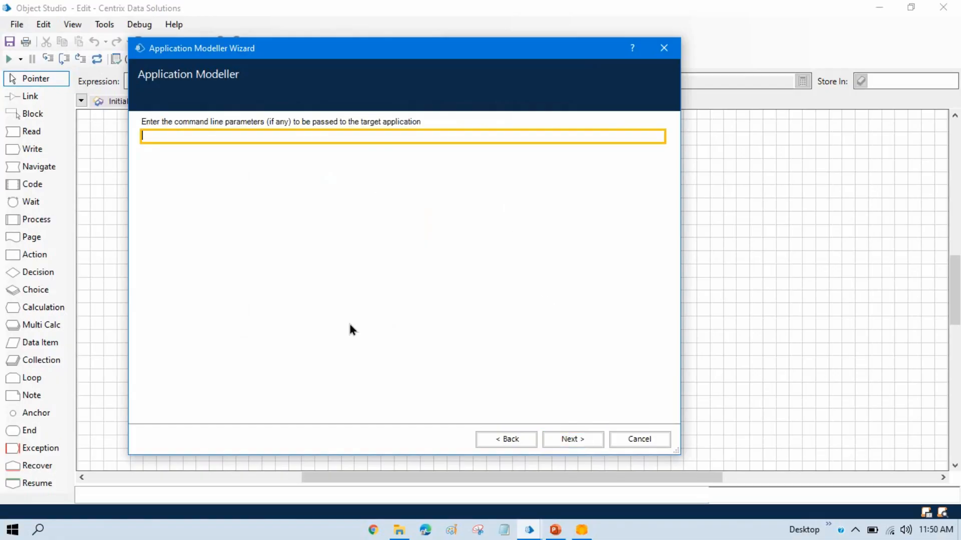
# Leave the command line parameters and working directory empty and keep invasive techniques (hooking) disabled.
pyautogui.click(581, 442)
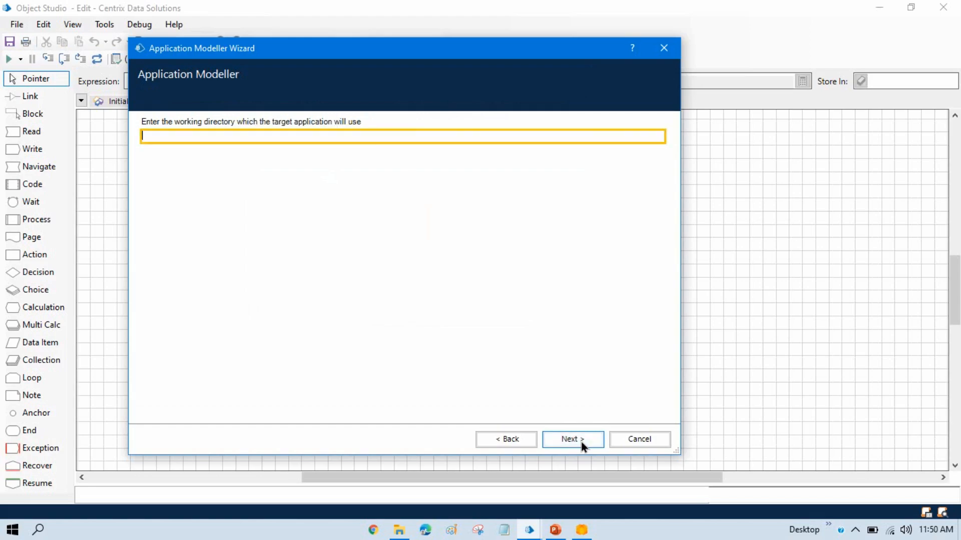
pyautogui.click(582, 443)
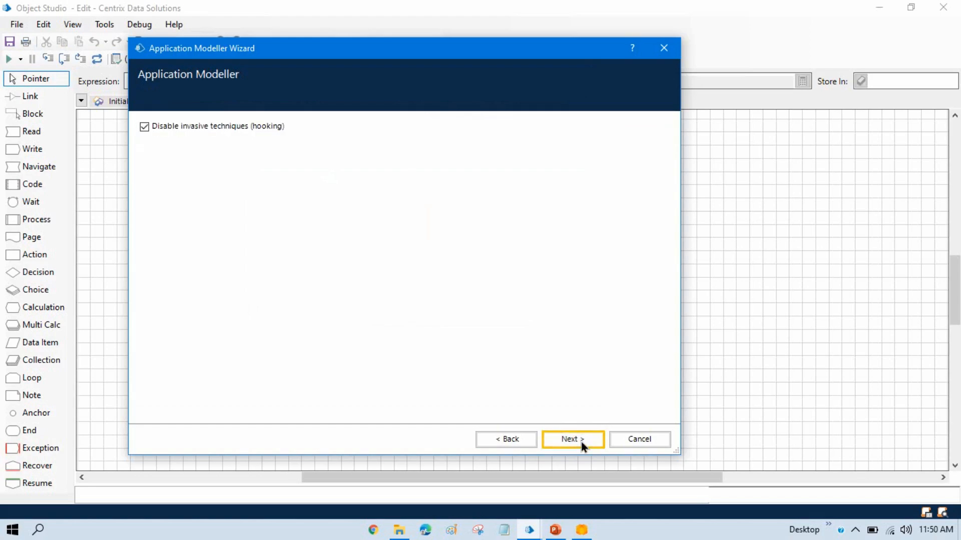
pyautogui.click(582, 442)
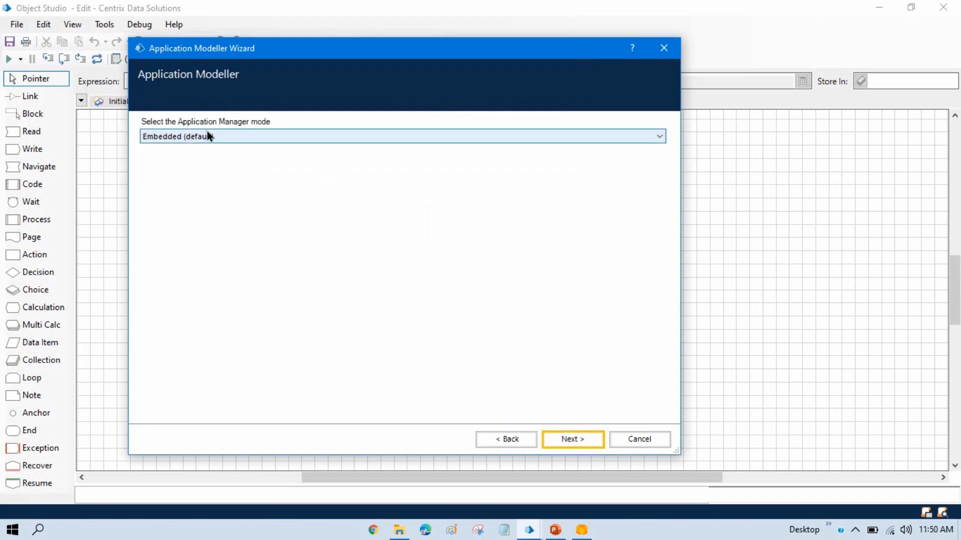
# Keep the Application Manager mode at Embedded (default) and finish the application model without any target-specific options.
pyautogui.click(190, 134)
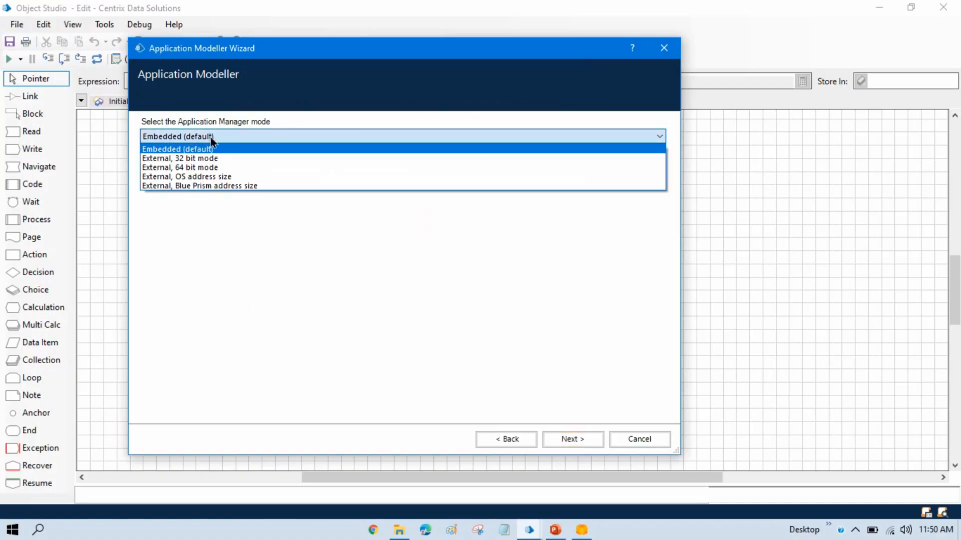
pyautogui.click(210, 139)
pyautogui.click(593, 440)
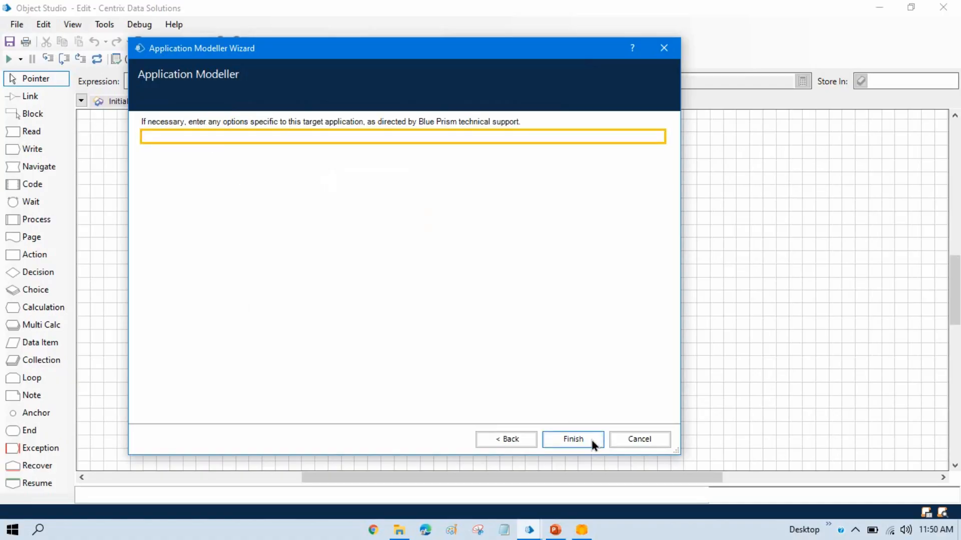
pyautogui.click(574, 439)
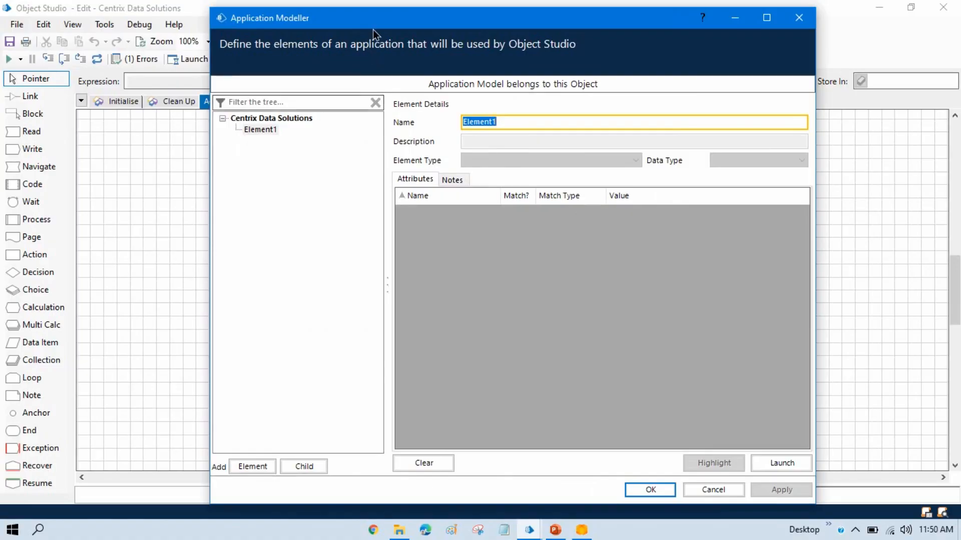
# Review the settings of the Centrix Data Solutions root in the application model and compare them with the running login window.
pyautogui.moveTo(367, 21); pyautogui.dragTo(353, 17)
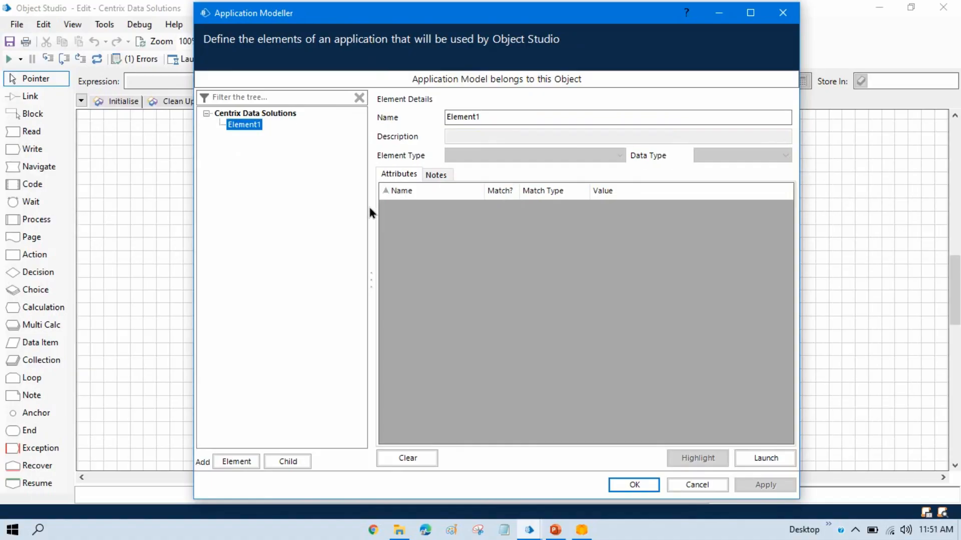
pyautogui.click(281, 114)
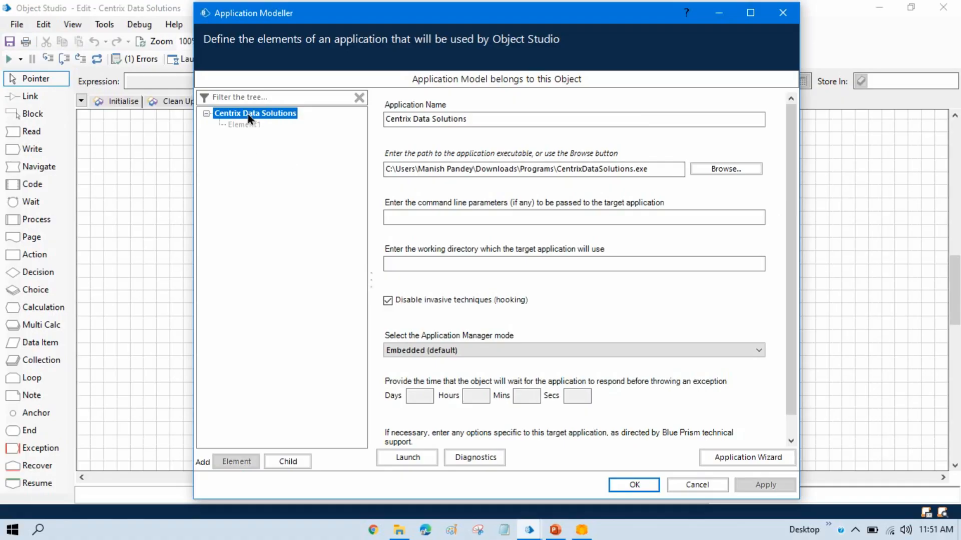
pyautogui.click(581, 530)
pyautogui.moveTo(671, 124); pyautogui.dragTo(551, 78)
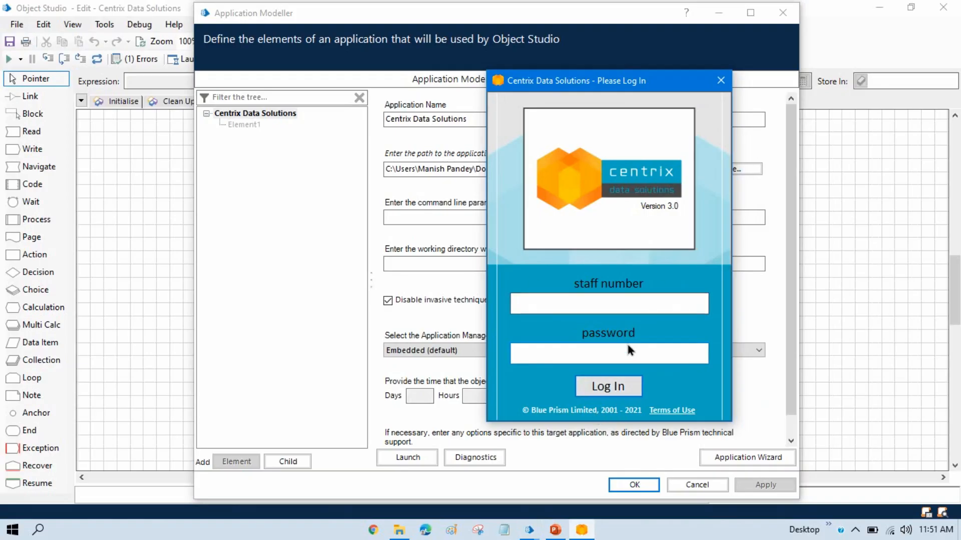
pyautogui.press('Tab')
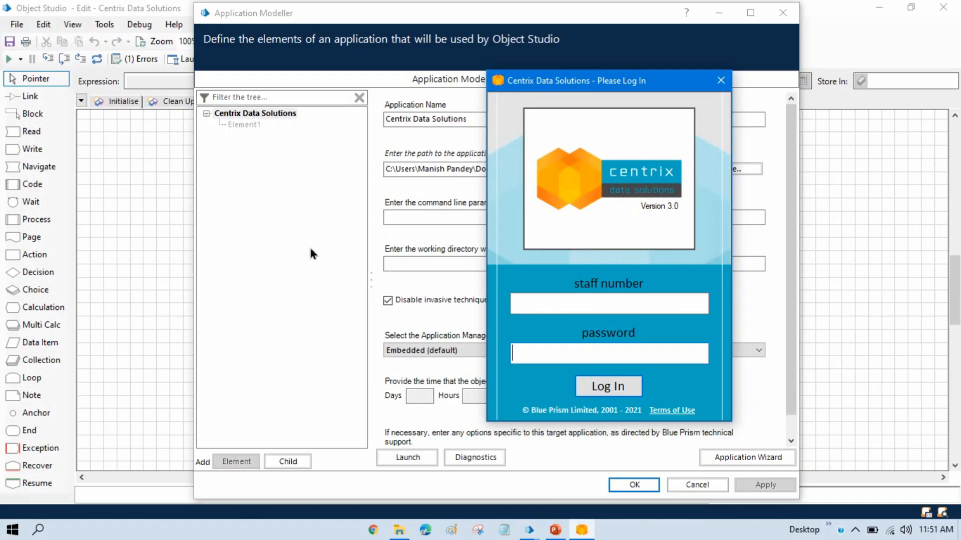
pyautogui.click(303, 319)
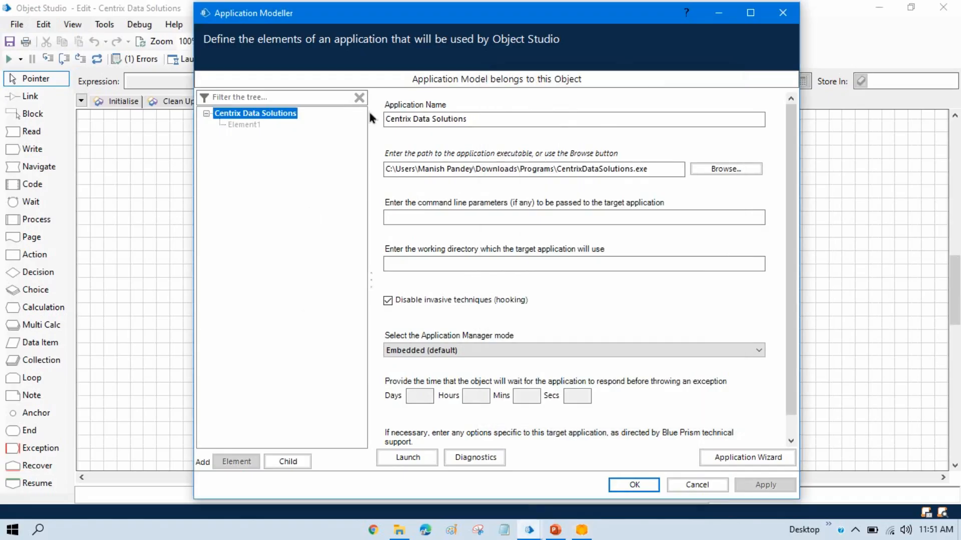
pyautogui.moveTo(426, 20); pyautogui.dragTo(403, 19)
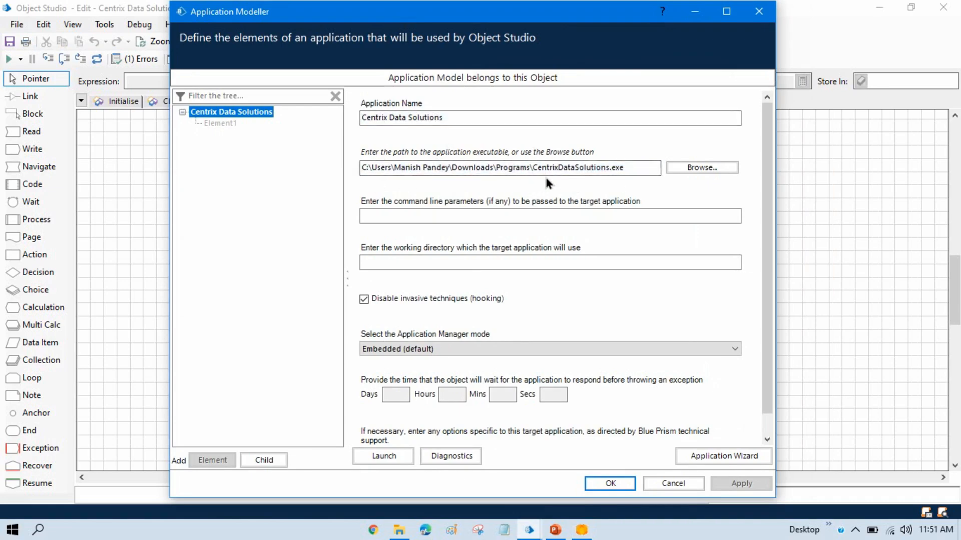
pyautogui.scroll(-1, 769, 323)
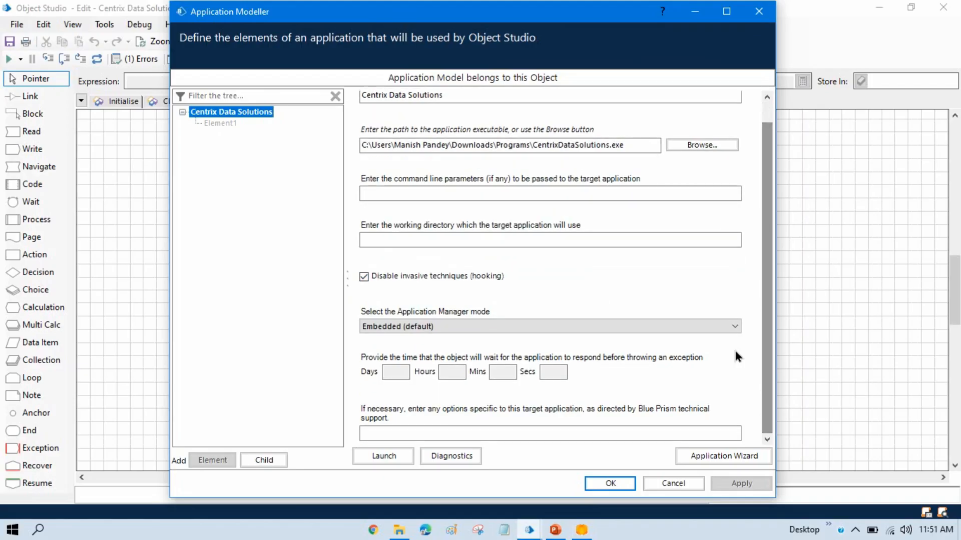
# Close the open Centrix login window, relaunch the application from the application model, and accept the model.
pyautogui.click(392, 457)
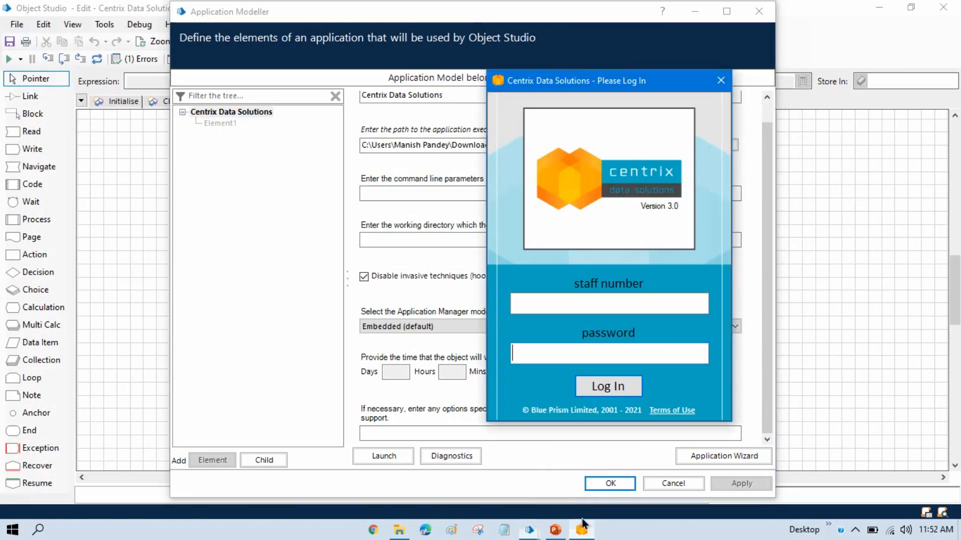
pyautogui.click(720, 83)
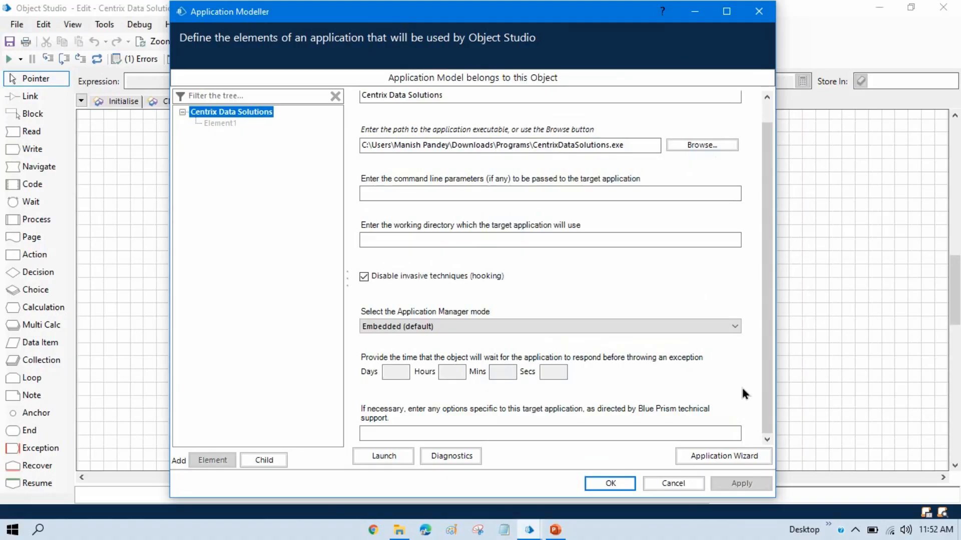
pyautogui.click(384, 456)
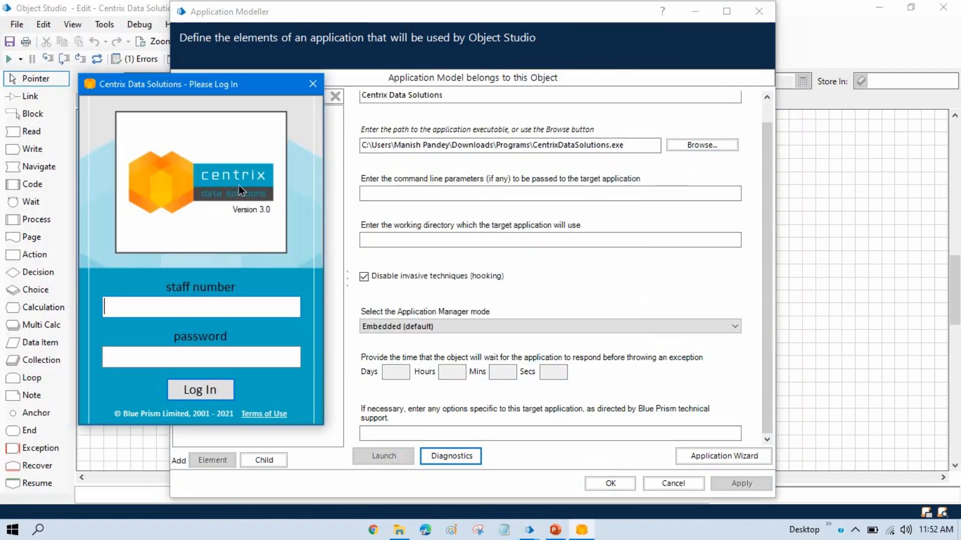
pyautogui.click(749, 341)
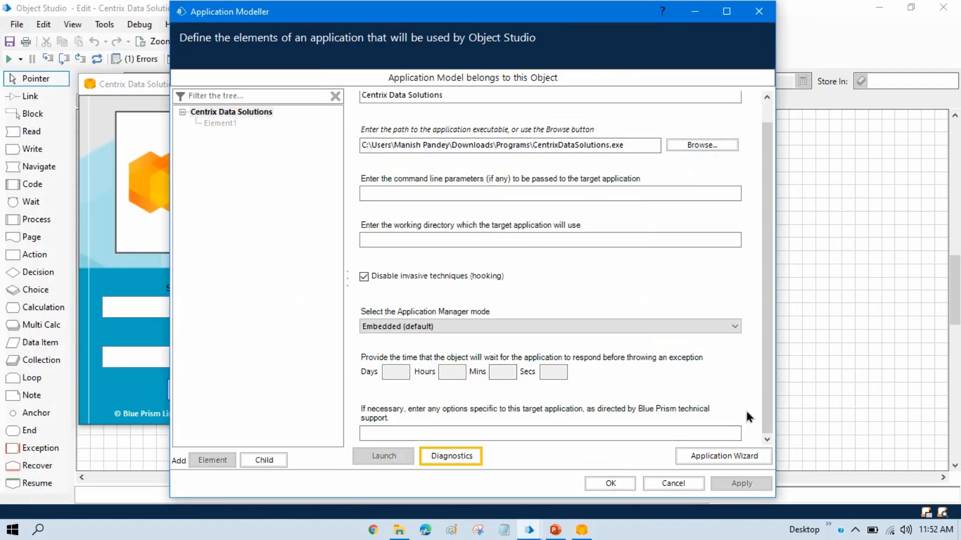
pyautogui.click(611, 484)
pyautogui.moveTo(223, 95); pyautogui.dragTo(741, 87)
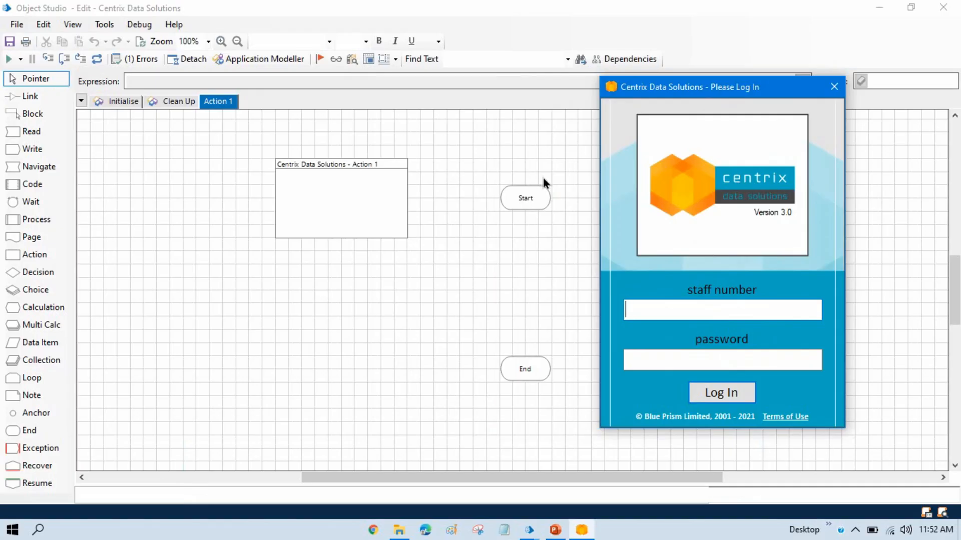
# Rename the Action 1 page as Launch.
pyautogui.rightClick(227, 103)
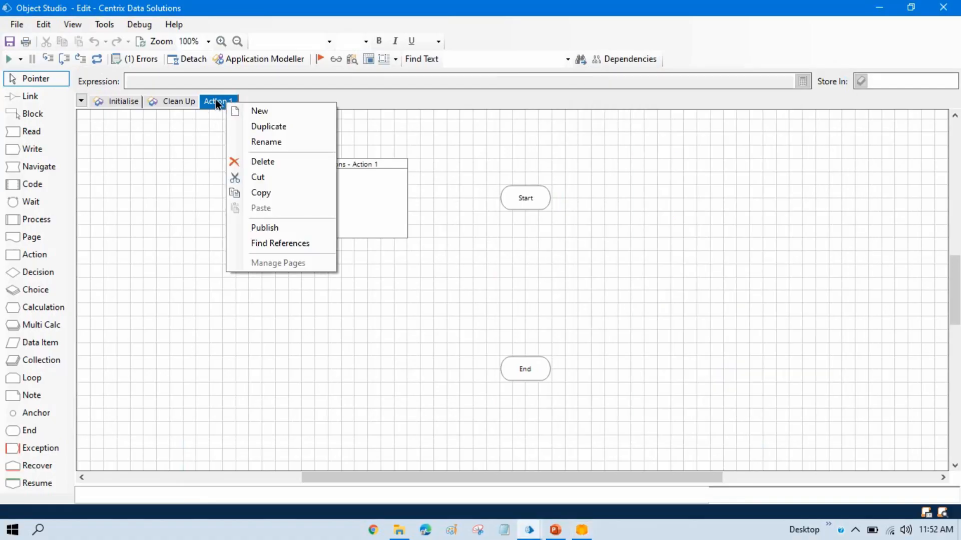
pyautogui.click(253, 142)
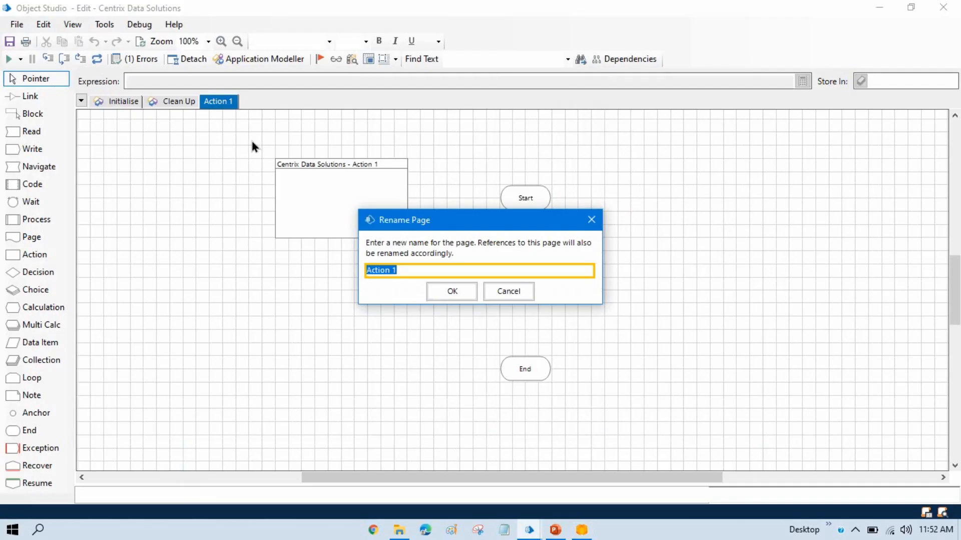
pyautogui.write('Laucn')
pyautogui.press('BackSpace')
pyautogui.press('BackSpace')
pyautogui.write('nch')
pyautogui.click(458, 290)
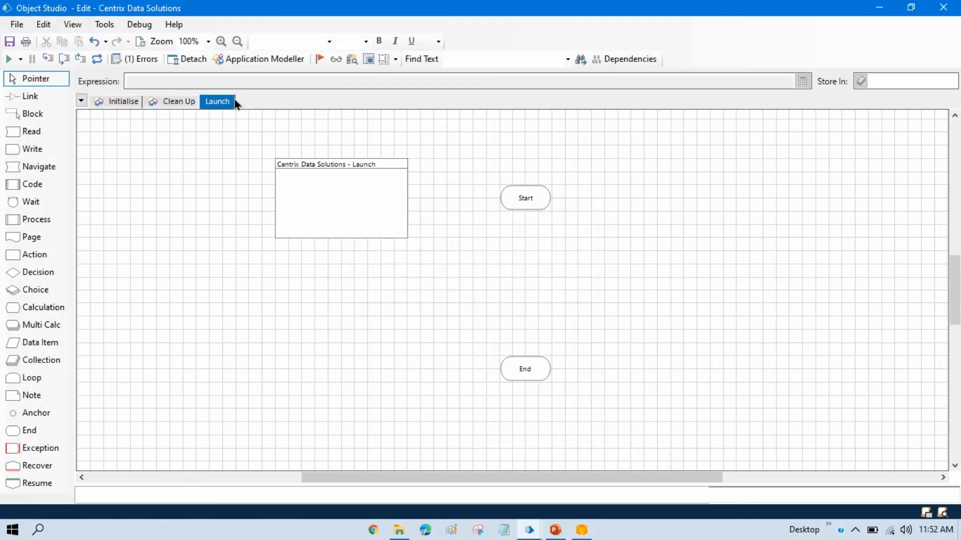
# Add a new page named Close to the business object.
pyautogui.rightClick(257, 103)
pyautogui.click(287, 109)
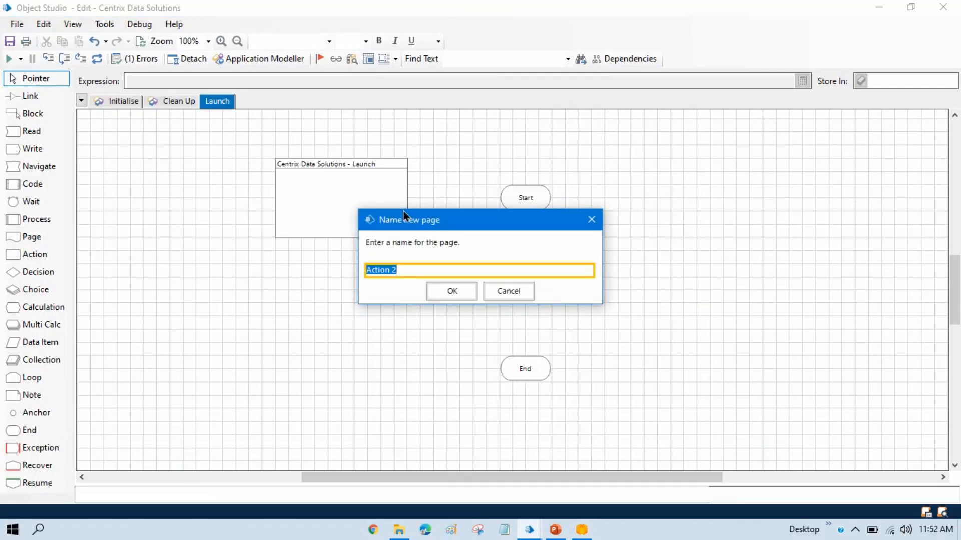
pyautogui.write('Close')
pyautogui.press('Tab')
pyautogui.press('Return')
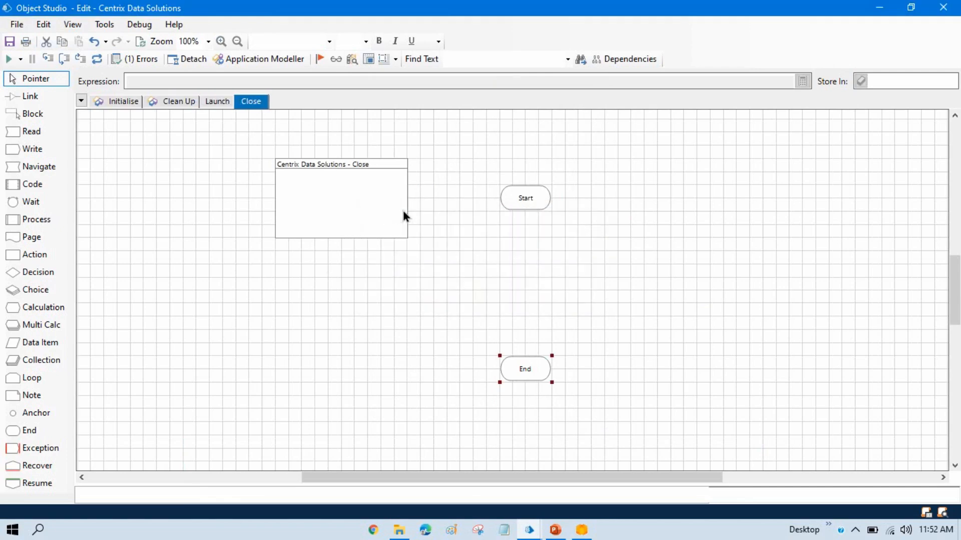
# Add a Navigate stage between Start and End on the Launch page and name it Launch Application.
pyautogui.click(220, 101)
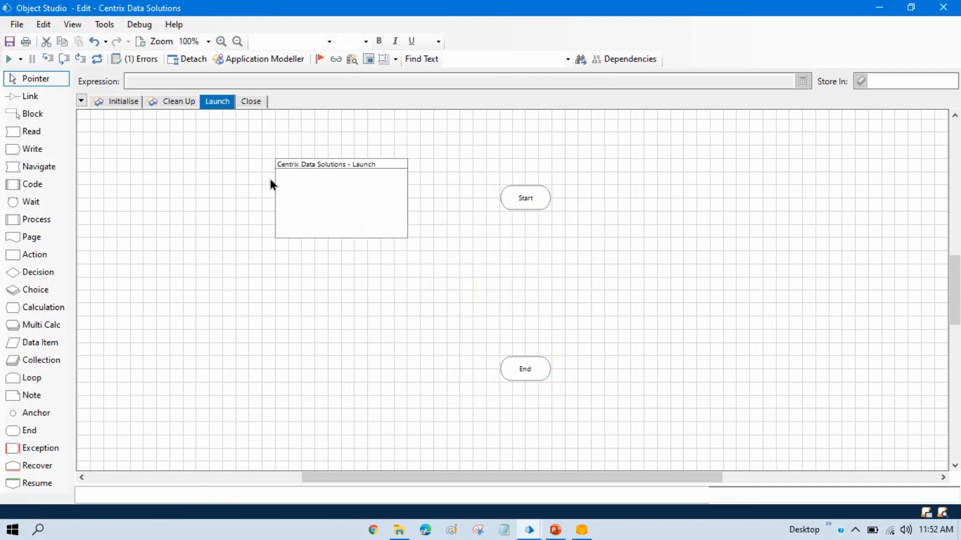
pyautogui.moveTo(61, 173); pyautogui.dragTo(531, 277)
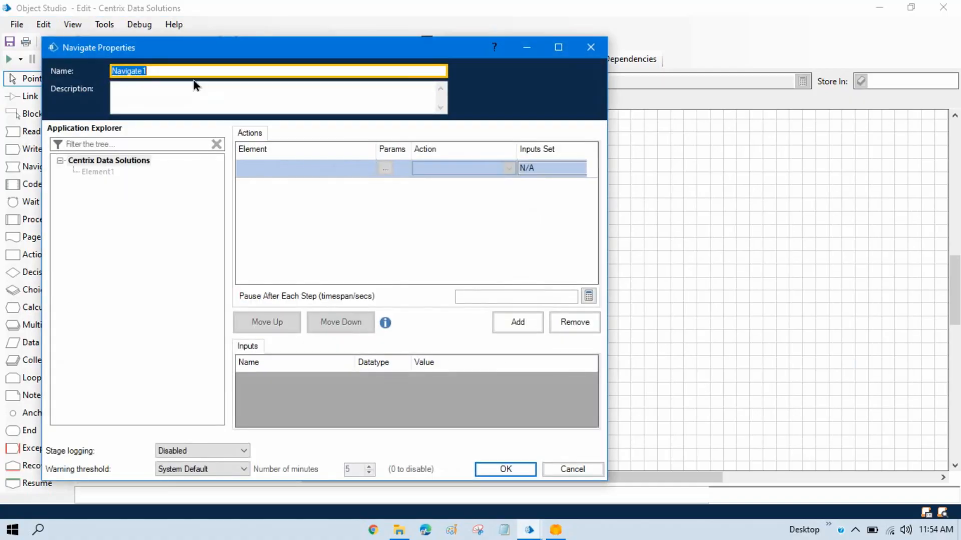
pyautogui.write('Lauc')
pyautogui.press('BackSpace')
pyautogui.write('nch Application')
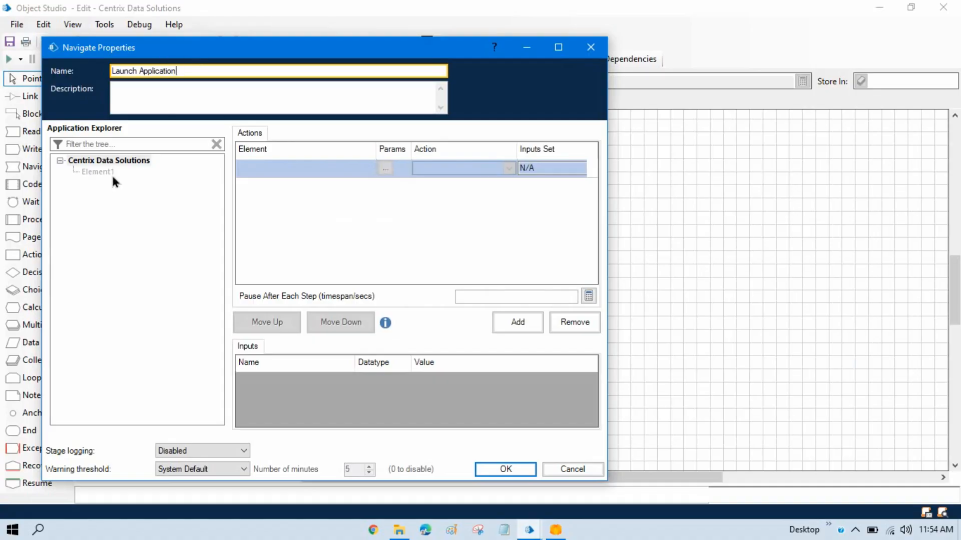
# Assign the Centrix Data Solutions root element to the Launch Application stage with the Launch action and confirm its properties.
pyautogui.click(111, 161)
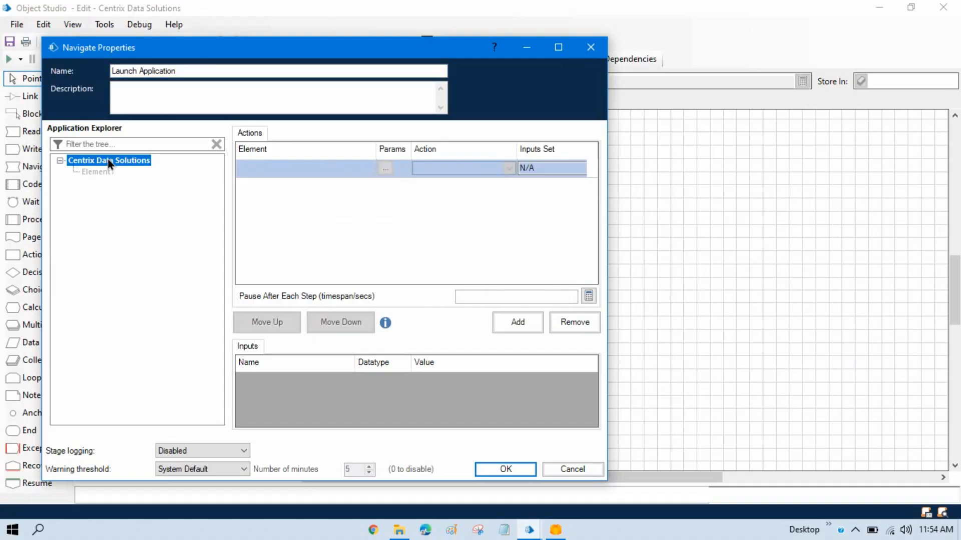
pyautogui.moveTo(95, 162); pyautogui.dragTo(293, 167)
pyautogui.click(265, 170)
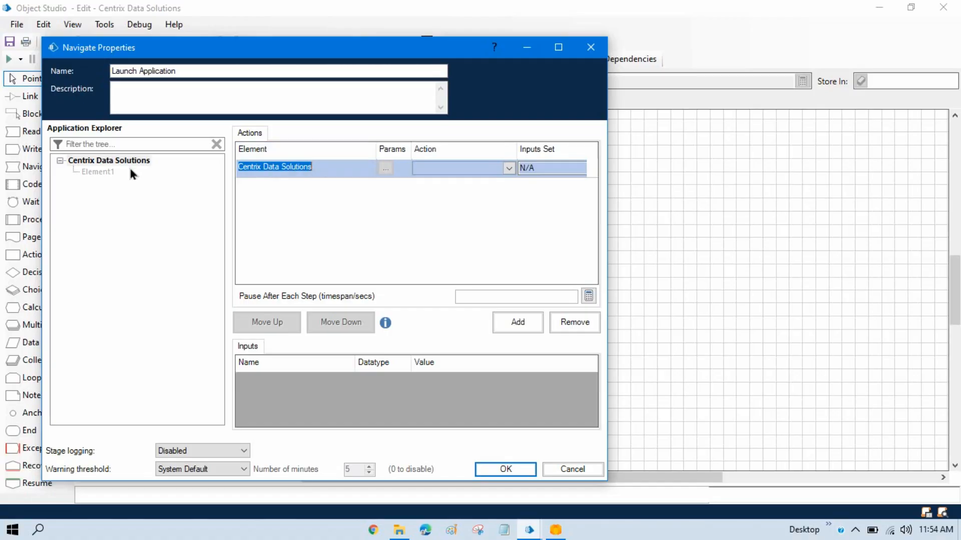
pyautogui.click(509, 168)
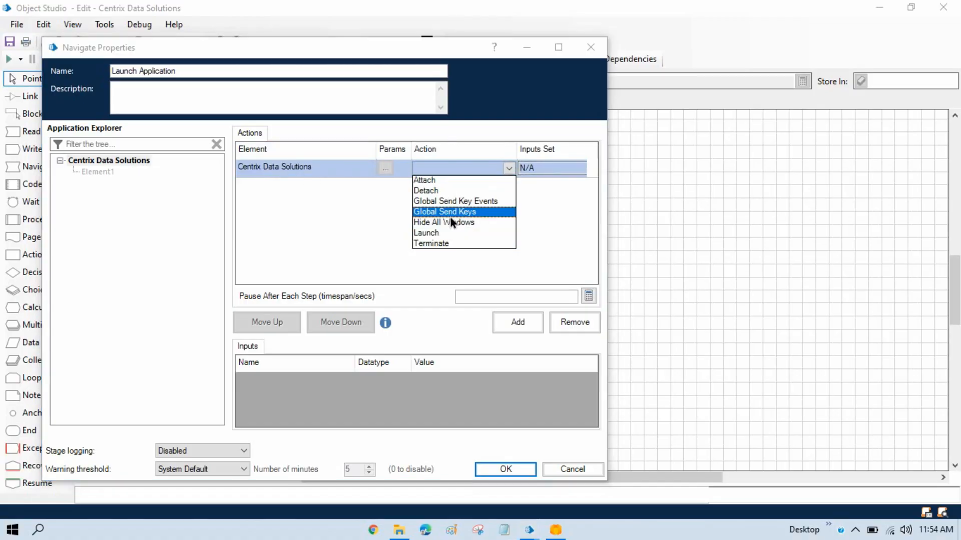
pyautogui.click(557, 235)
pyautogui.moveTo(368, 55); pyautogui.dragTo(633, 45)
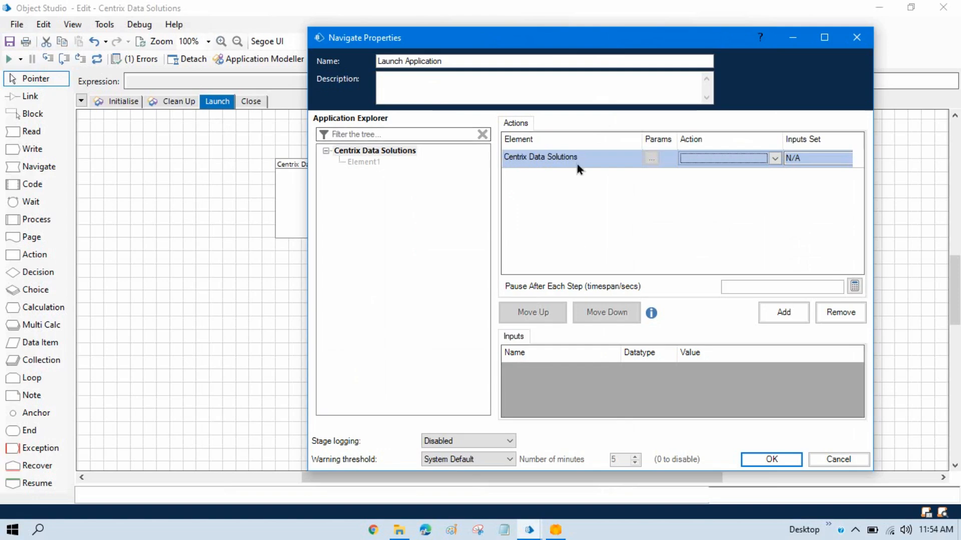
pyautogui.click(770, 163)
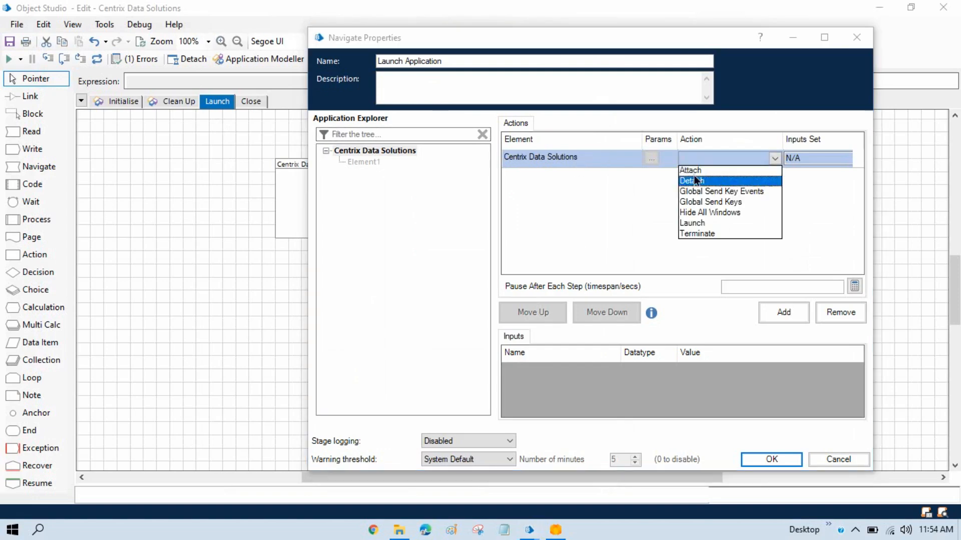
pyautogui.click(709, 222)
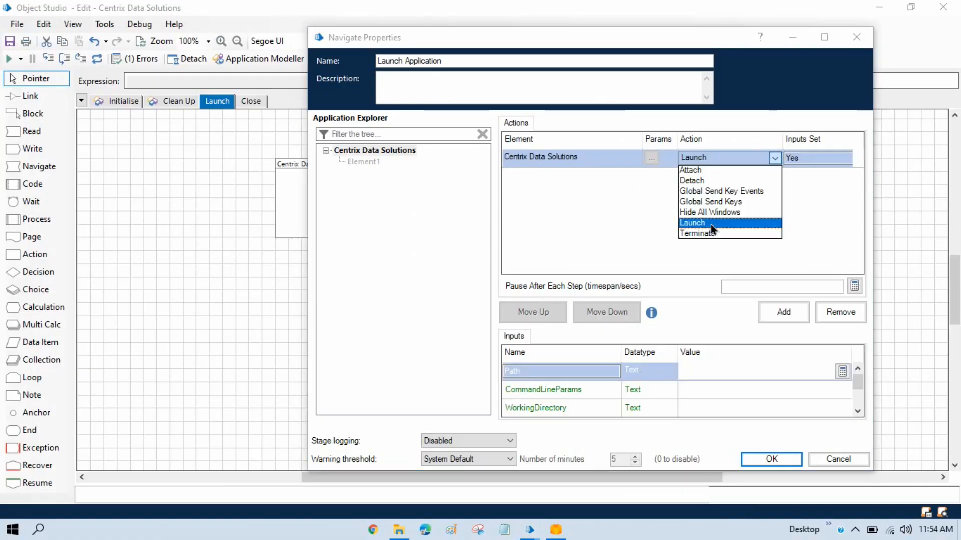
pyautogui.click(569, 226)
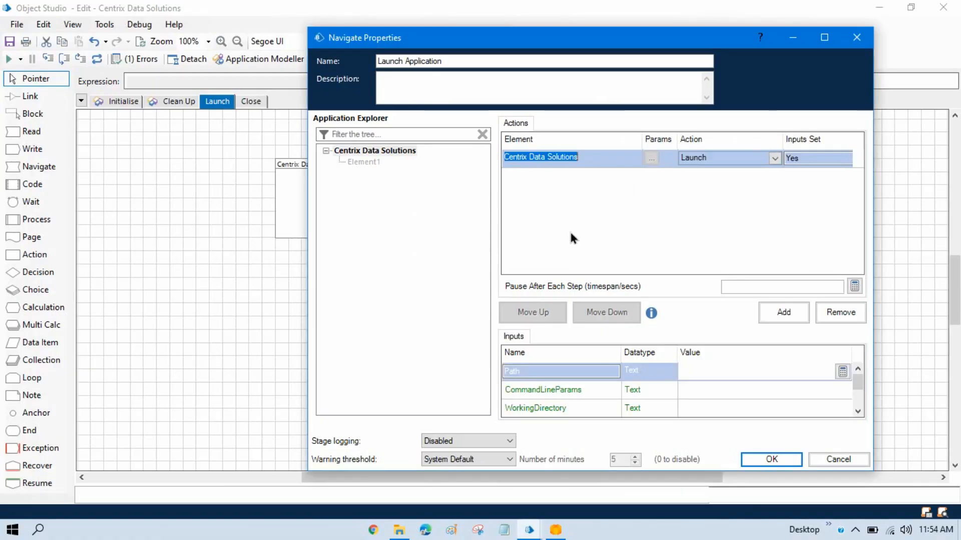
pyautogui.click(774, 459)
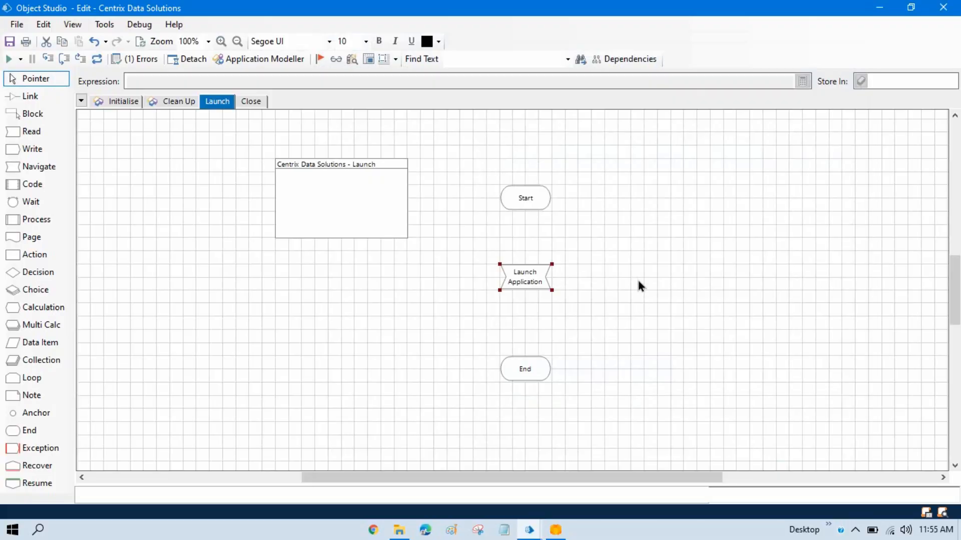
# Link the Start stage through Launch Application to the End stage.
pyautogui.click(30, 96)
pyautogui.moveTo(524, 203)
pyautogui.mouseDown()
pyautogui.moveTo(536, 335)
pyautogui.moveTo(526, 373)
pyautogui.mouseUp()
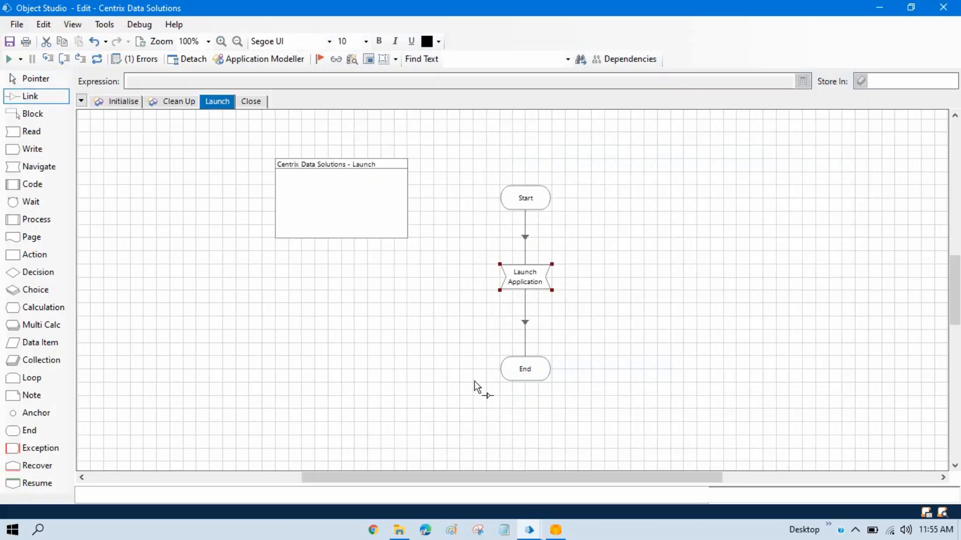
pyautogui.click(30, 79)
# Close the running Centrix Data Solutions login window and deselect the Launch Application stage.
pyautogui.click(555, 530)
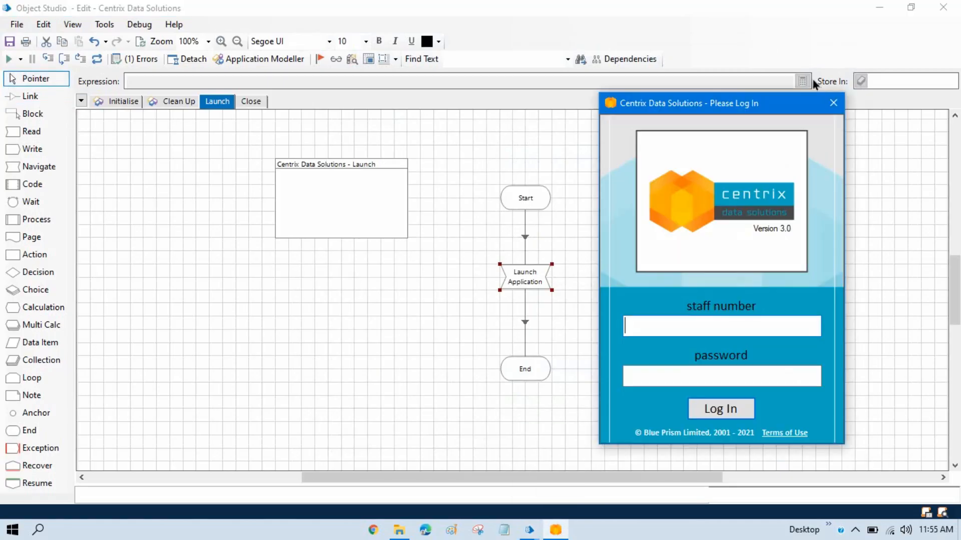
pyautogui.click(839, 113)
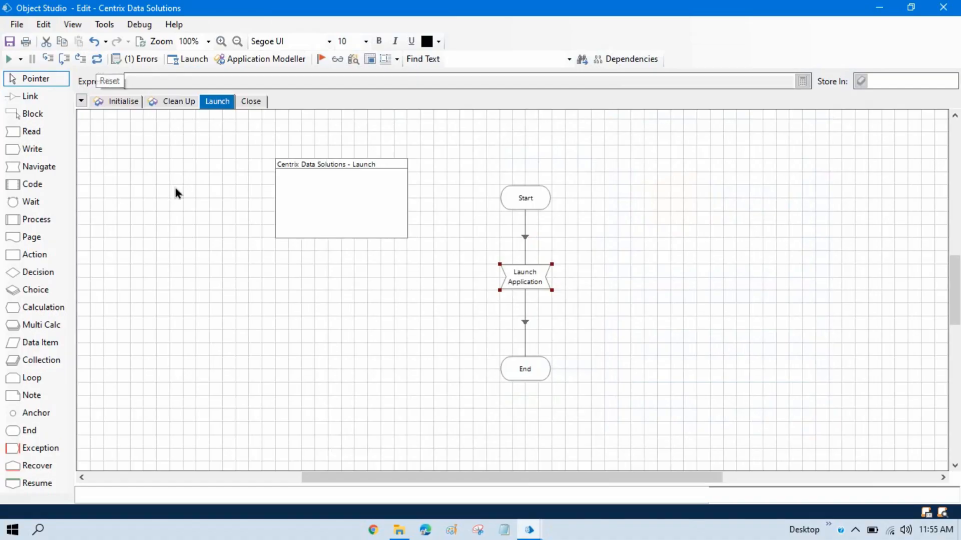
pyautogui.click(636, 270)
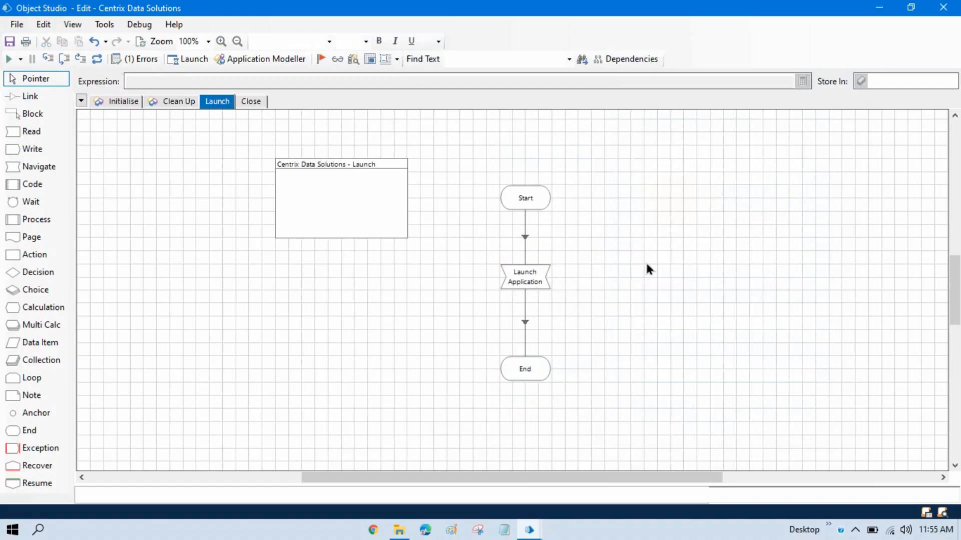
# Run the Launch page to start Centrix Data Solutions and close its login window.
pyautogui.click(10, 60)
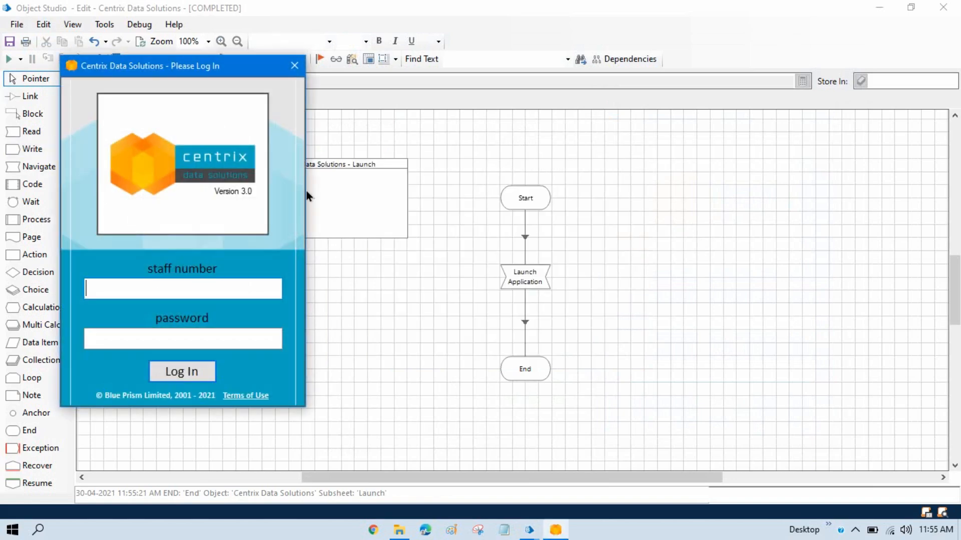
pyautogui.moveTo(143, 70); pyautogui.dragTo(162, 67)
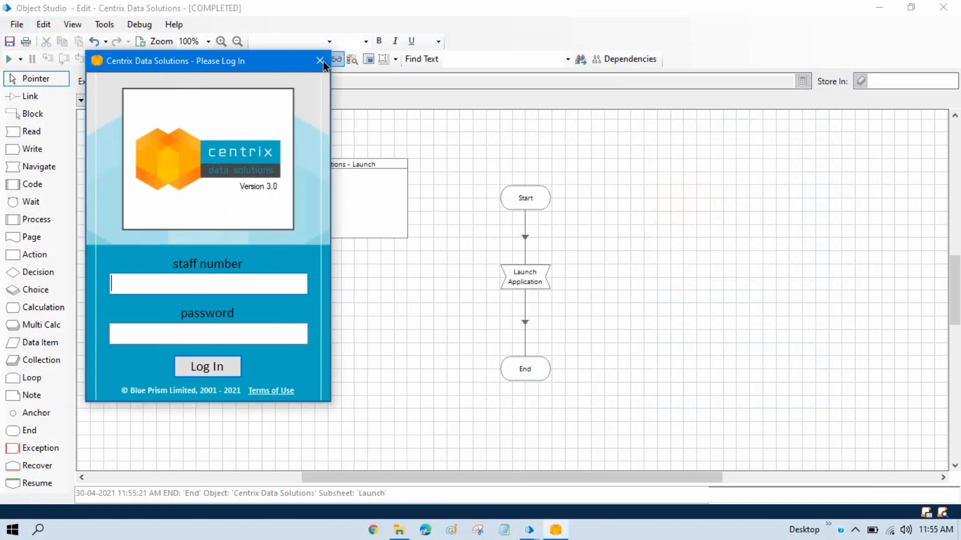
pyautogui.click(322, 60)
# Add a Navigate stage between Start and End on the Close page, named Close Application with the description Close Centrix Application.
pyautogui.click(251, 103)
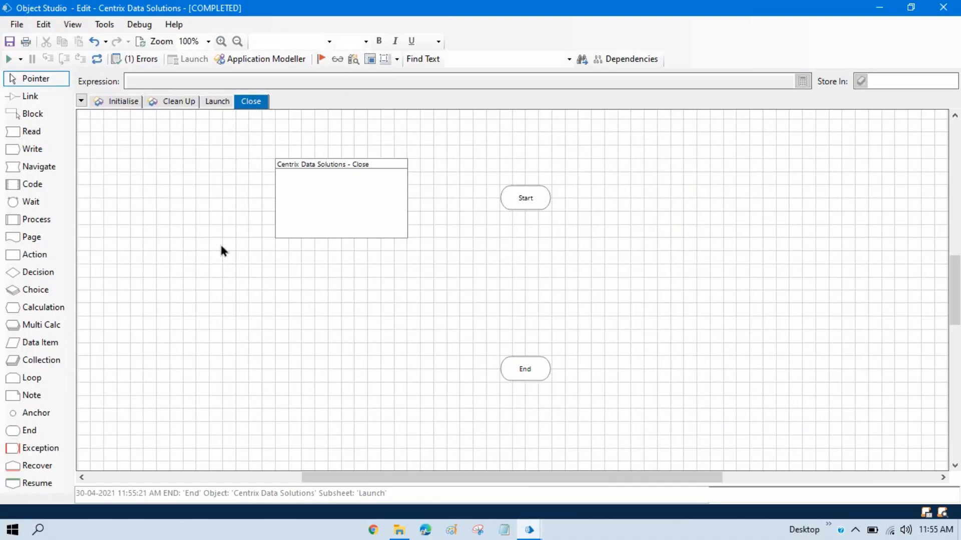
pyautogui.moveTo(33, 168); pyautogui.dragTo(533, 275)
pyautogui.doubleClick(537, 276)
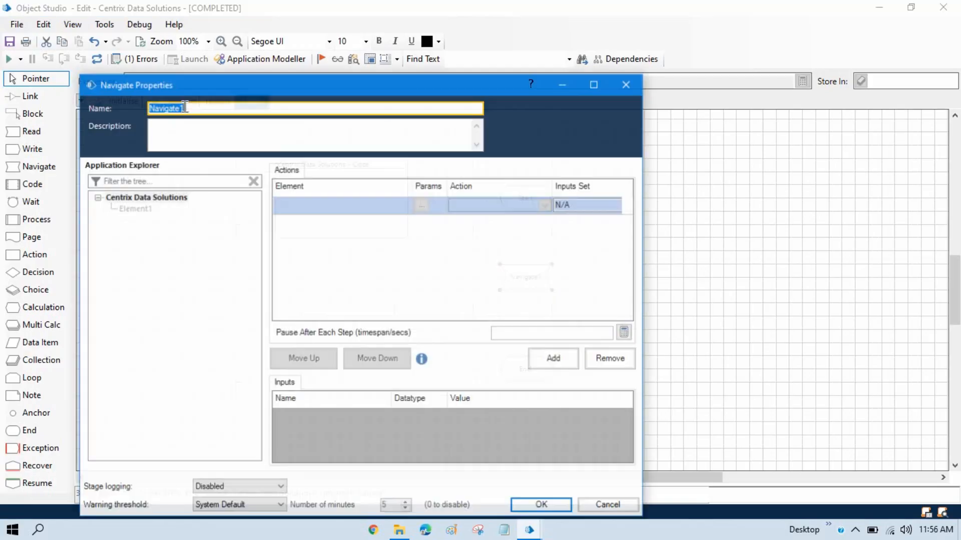
pyautogui.write('Close Applica')
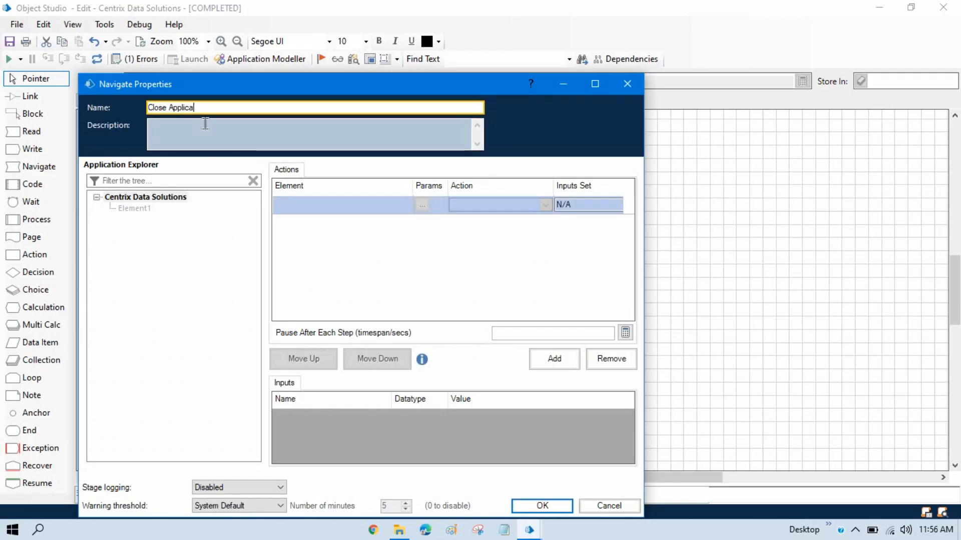
pyautogui.write('tion')
pyautogui.click(205, 123)
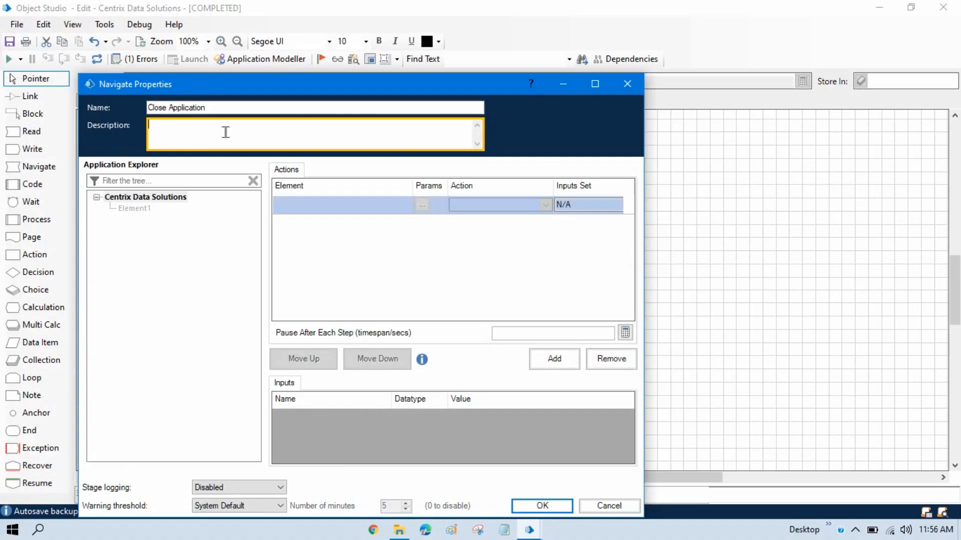
pyautogui.write('Close Centrix Application')
pyautogui.press('Tab')
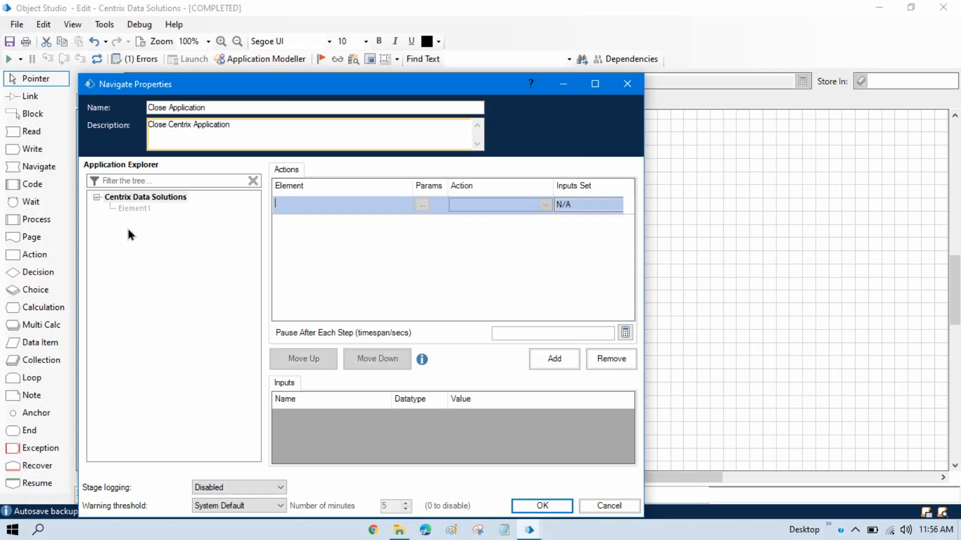
# Assign the Centrix Data Solutions root element to the Close Application stage with the Terminate action and confirm its properties.
pyautogui.moveTo(145, 197); pyautogui.dragTo(329, 204)
pyautogui.click(536, 205)
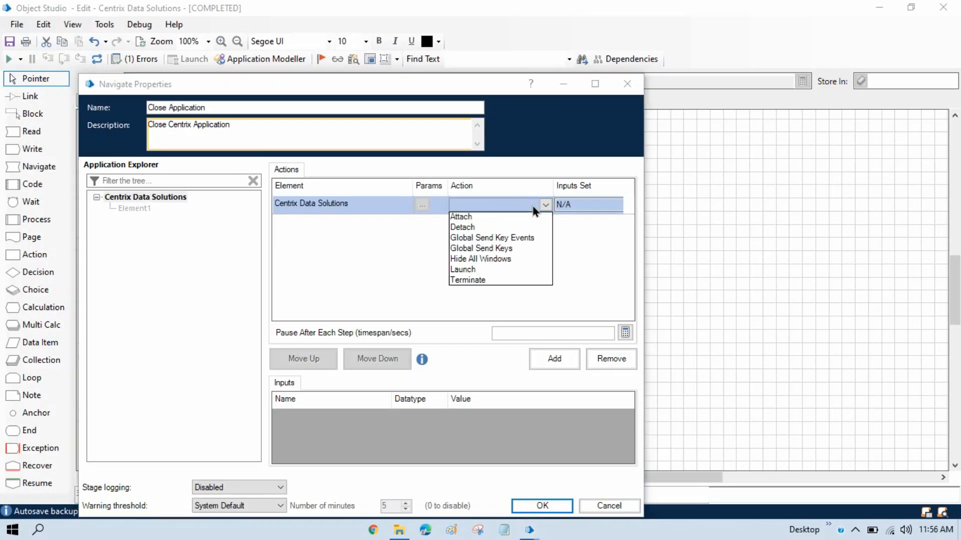
pyautogui.click(484, 281)
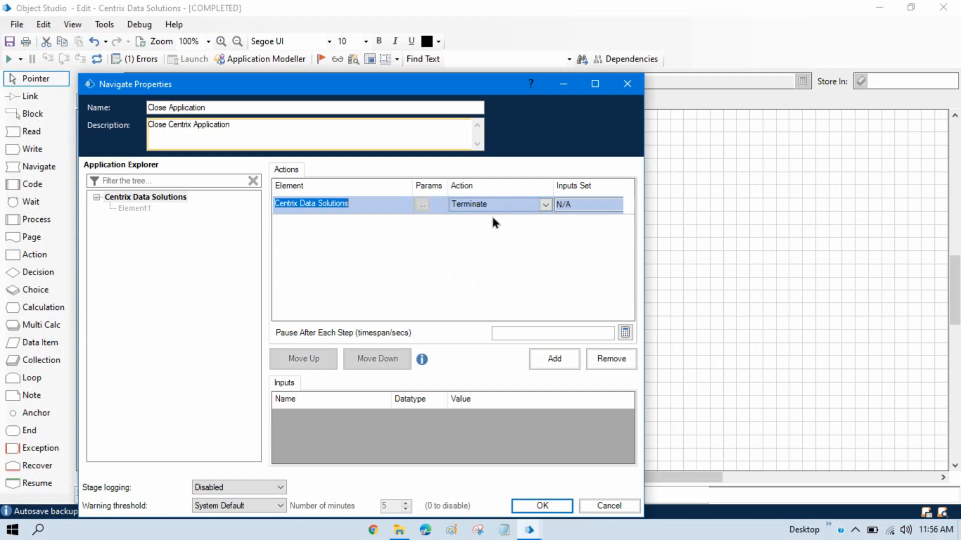
pyautogui.click(543, 506)
# Link the Start stage through Close Application to the End stage.
pyautogui.click(27, 96)
pyautogui.moveTo(526, 206); pyautogui.dragTo(531, 373)
pyautogui.click(47, 81)
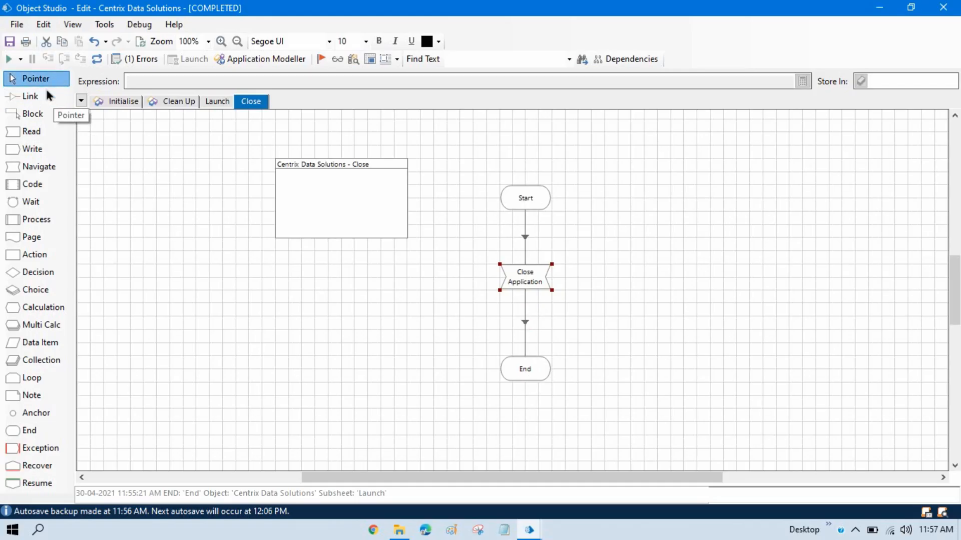
# Reset the object and run the Launch page to start Centrix Data Solutions again.
pyautogui.click(210, 103)
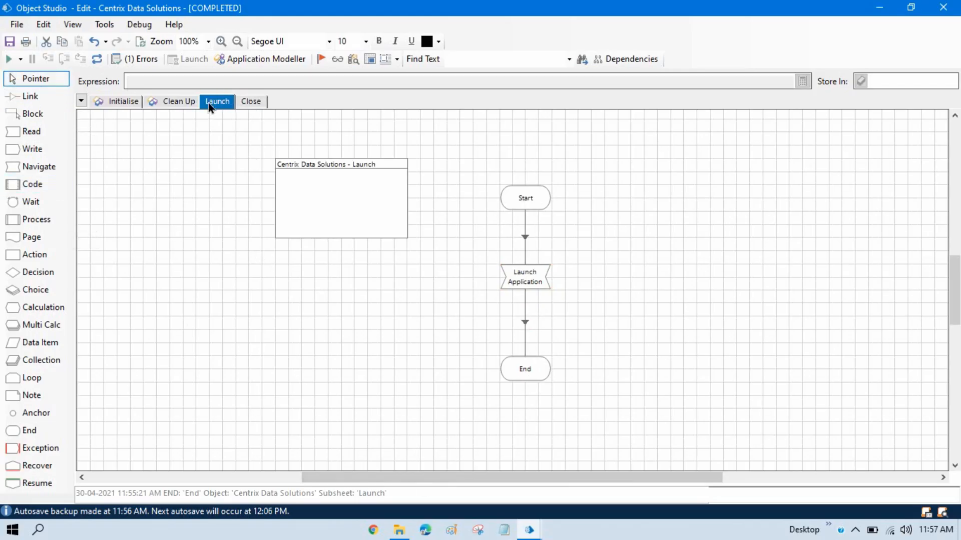
pyautogui.click(97, 58)
pyautogui.click(9, 59)
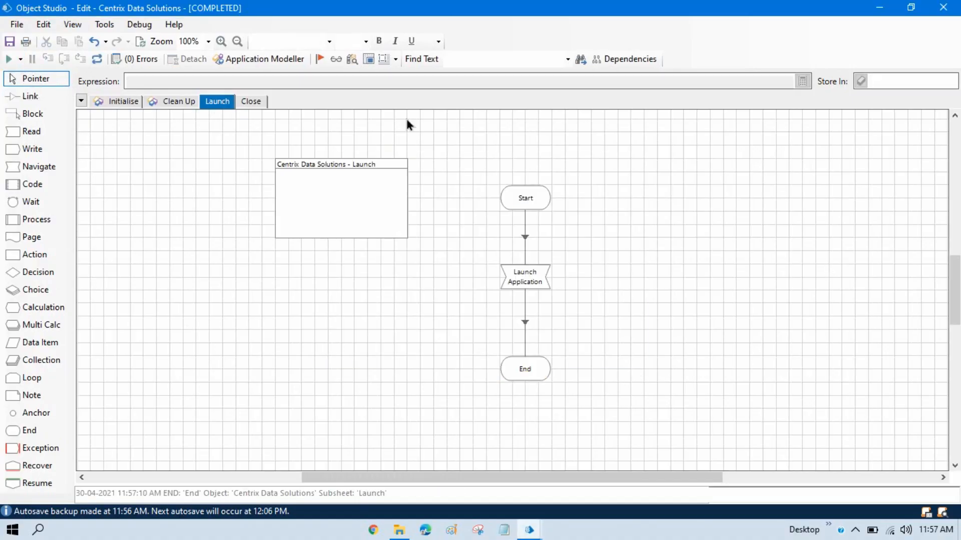
# Check the open Centrix login window, then reset and run the Close page to terminate the application.
pyautogui.click(252, 104)
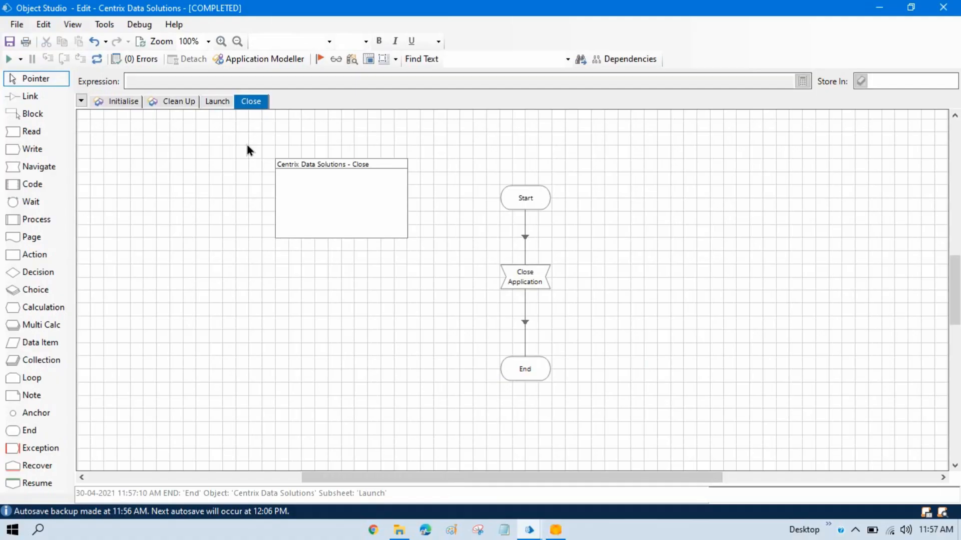
pyautogui.click(555, 530)
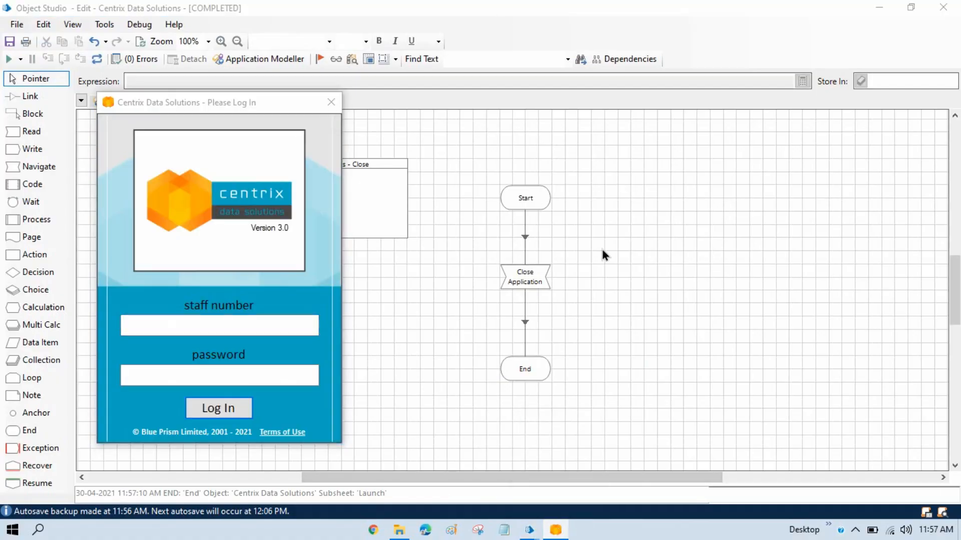
pyautogui.click(601, 247)
pyautogui.click(97, 61)
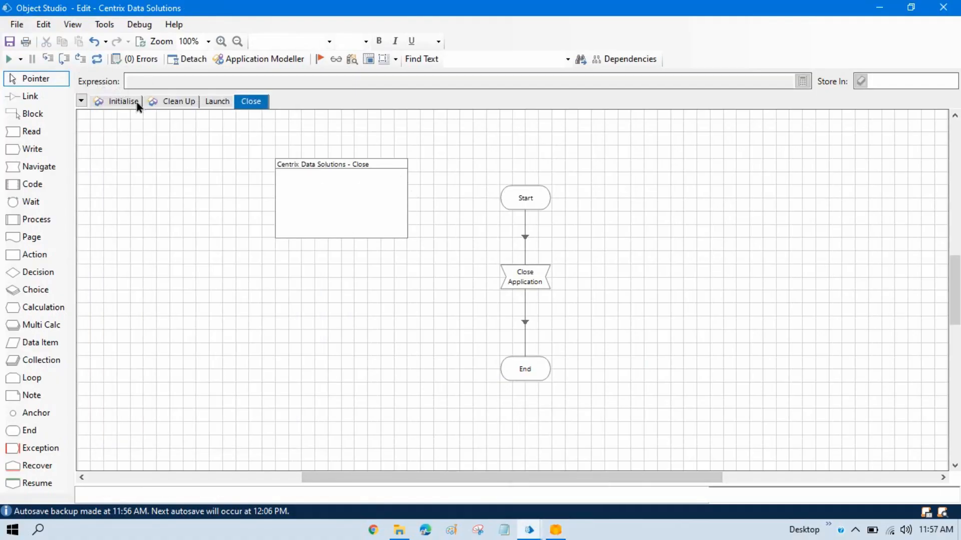
pyautogui.click(9, 60)
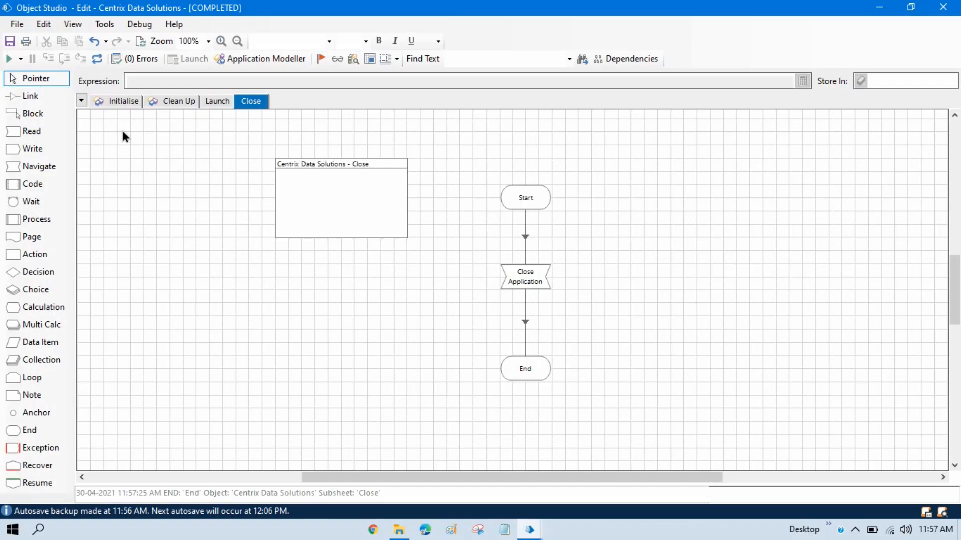
# Save the business object with the edit summary Create Object for Centrix Data Solutions.
pyautogui.click(9, 41)
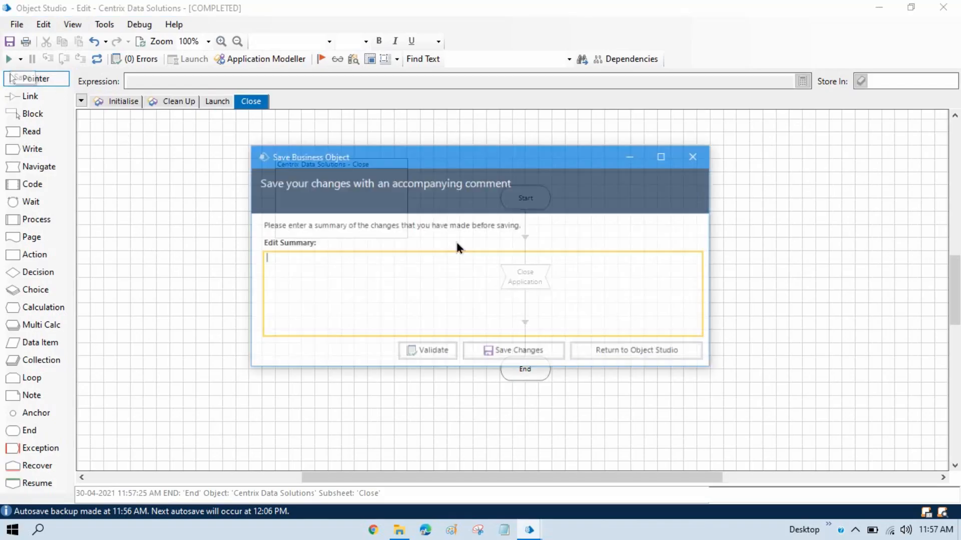
pyautogui.write('Sa')
pyautogui.press('BackSpace')
pyautogui.press('BackSpace')
pyautogui.write('Create Object ')
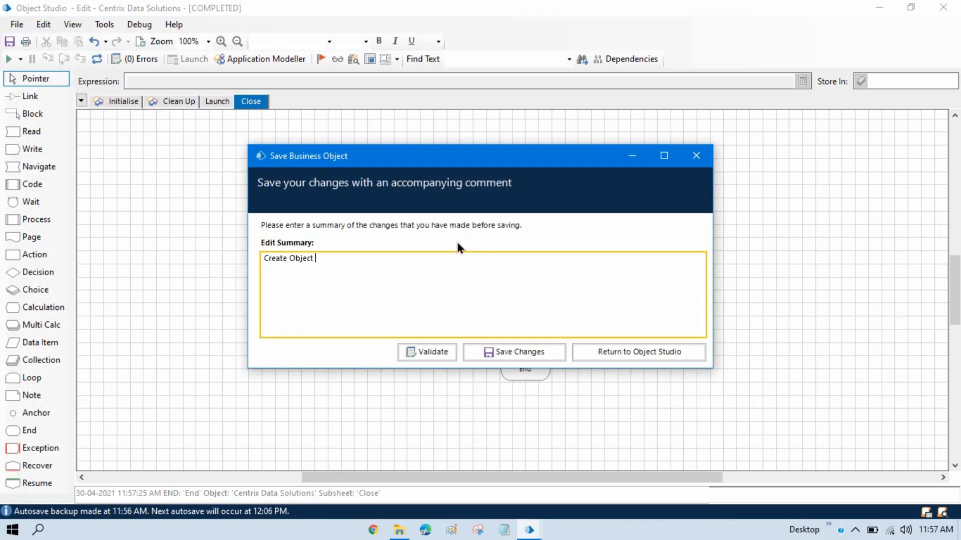
pyautogui.write('for Centrix Data Solutions')
pyautogui.press('Return')
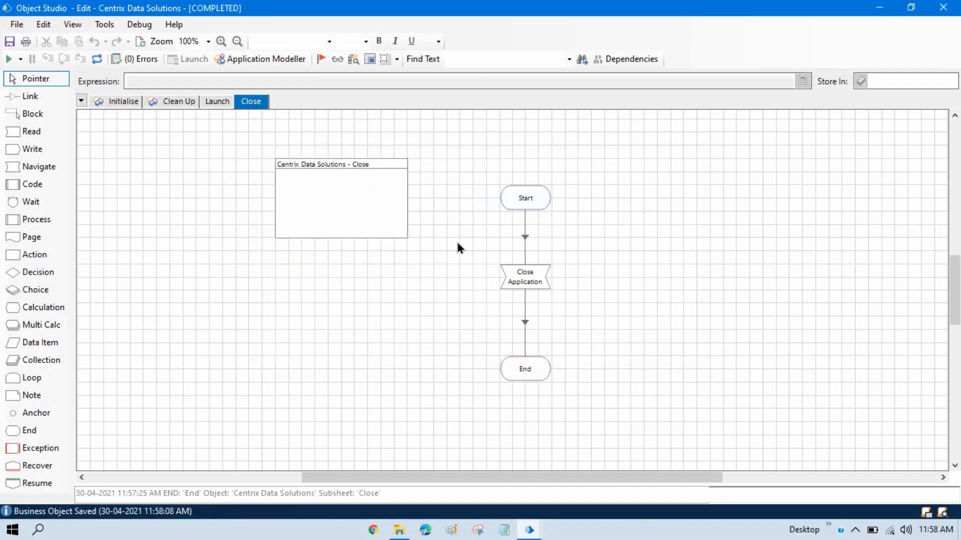
# Minimize Object Studio and start a new process named Centrix Data Saolution.
pyautogui.click(878, 10)
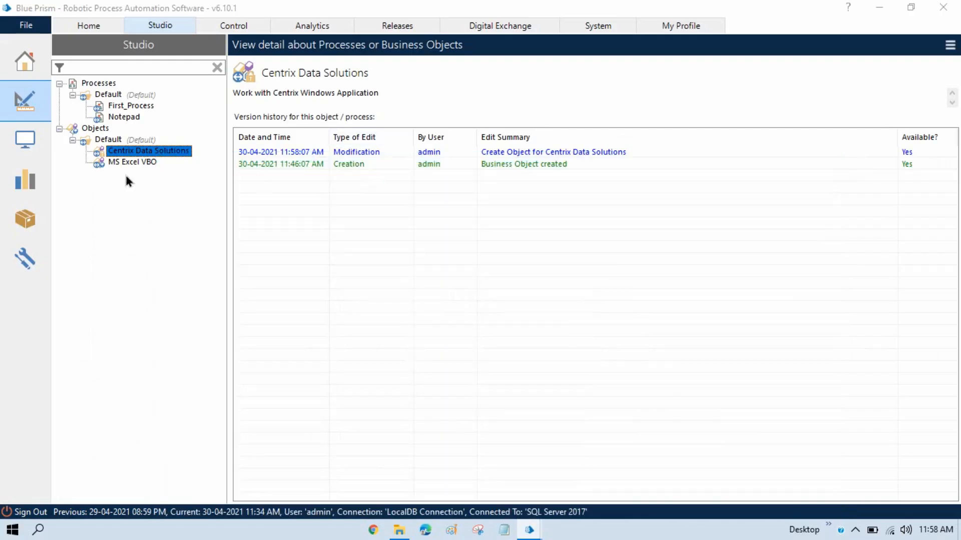
pyautogui.rightClick(106, 83)
pyautogui.click(155, 91)
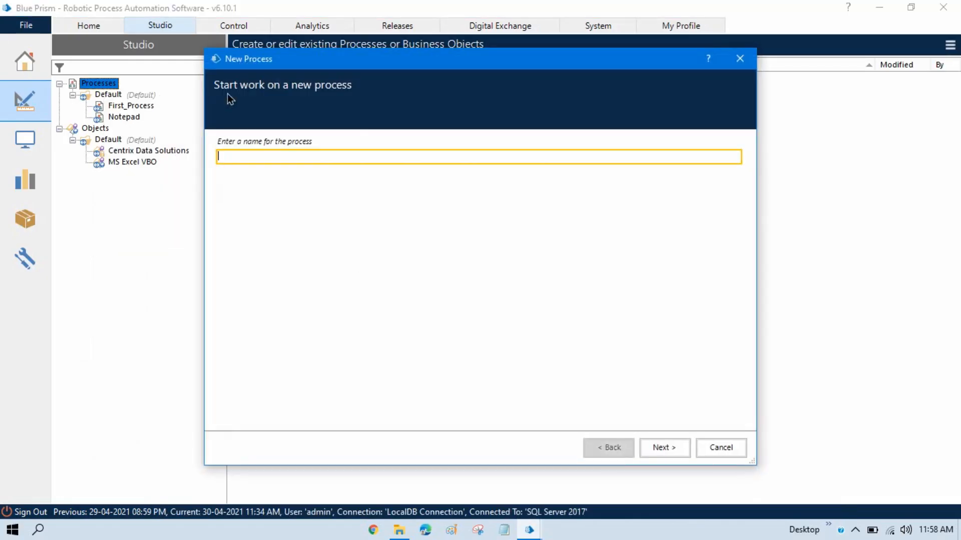
pyautogui.write('Centrix ')
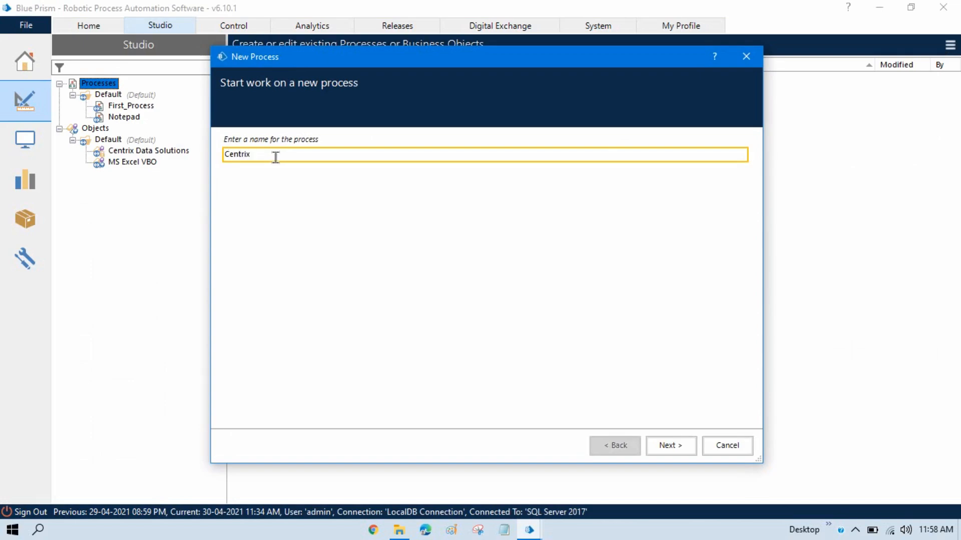
pyautogui.write('Data ')
pyautogui.write('Ssoluto')
pyautogui.write('ion')
pyautogui.press('Tab')
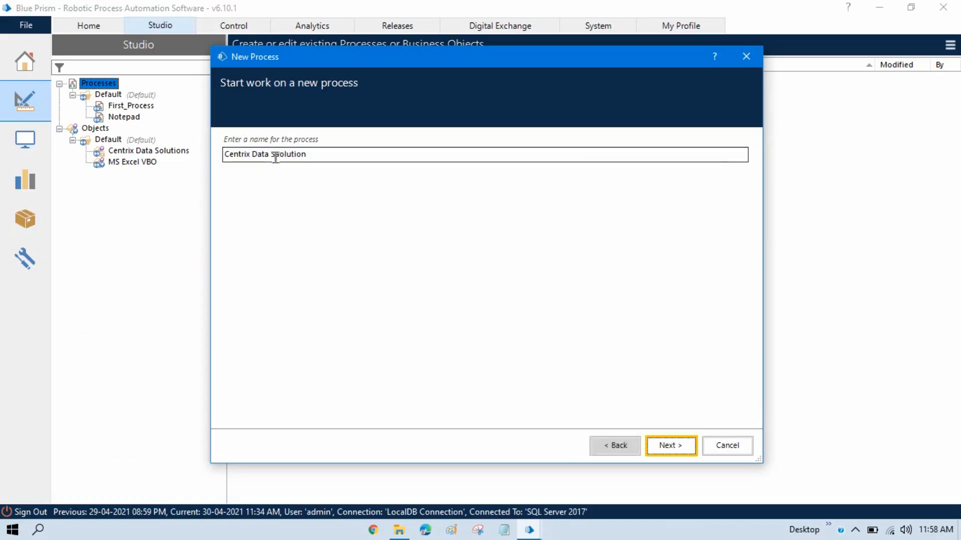
pyautogui.press('Return')
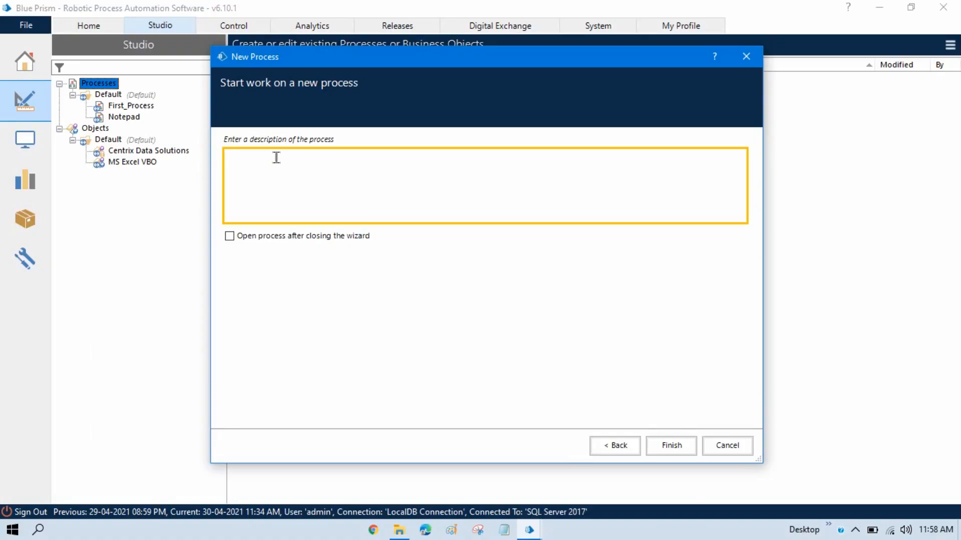
# Describe the process as Automate Centrix Data Solution, finish creating it with opening enabled, and maximize Process Studio.
pyautogui.write('Automate Centrix Data Solution')
pyautogui.press('Tab')
pyautogui.press('Tab')
pyautogui.press('Tab')
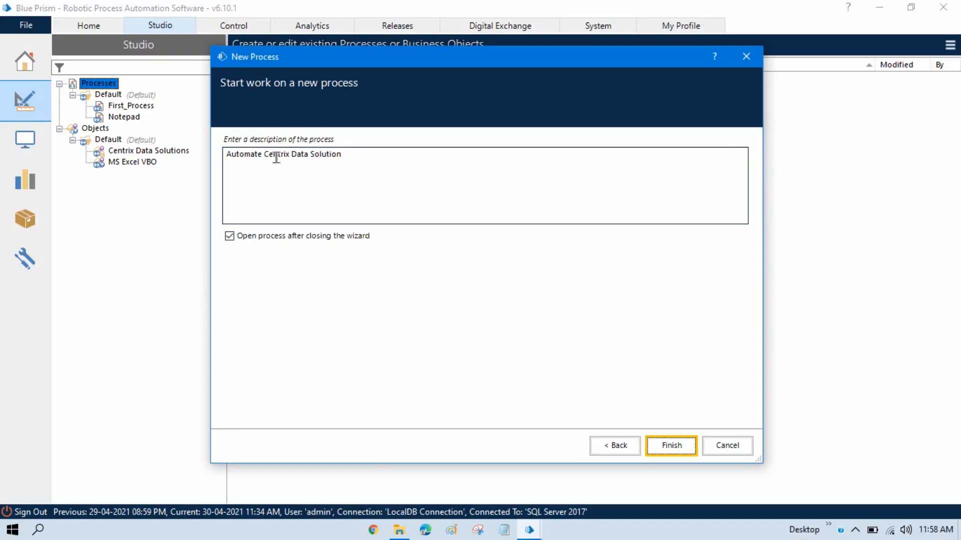
pyautogui.press('Return')
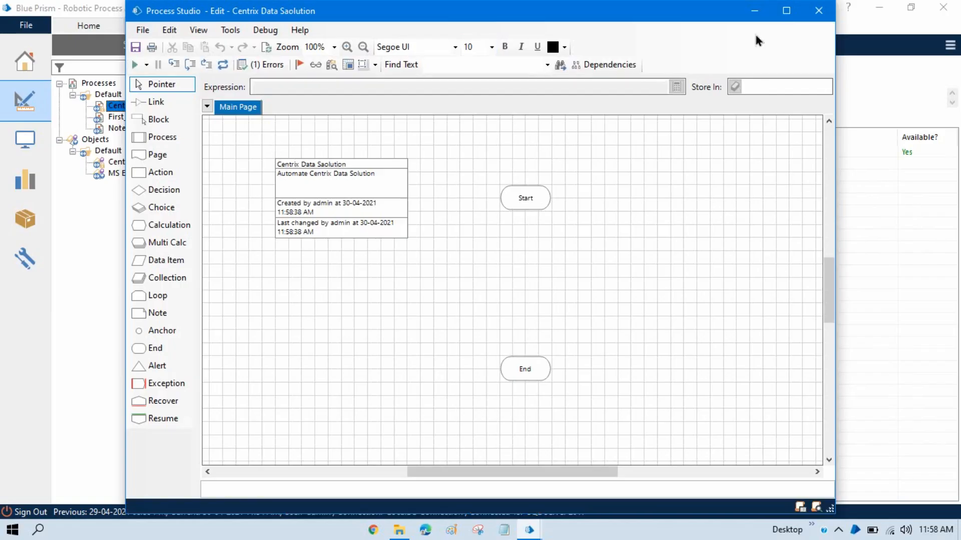
pyautogui.click(791, 13)
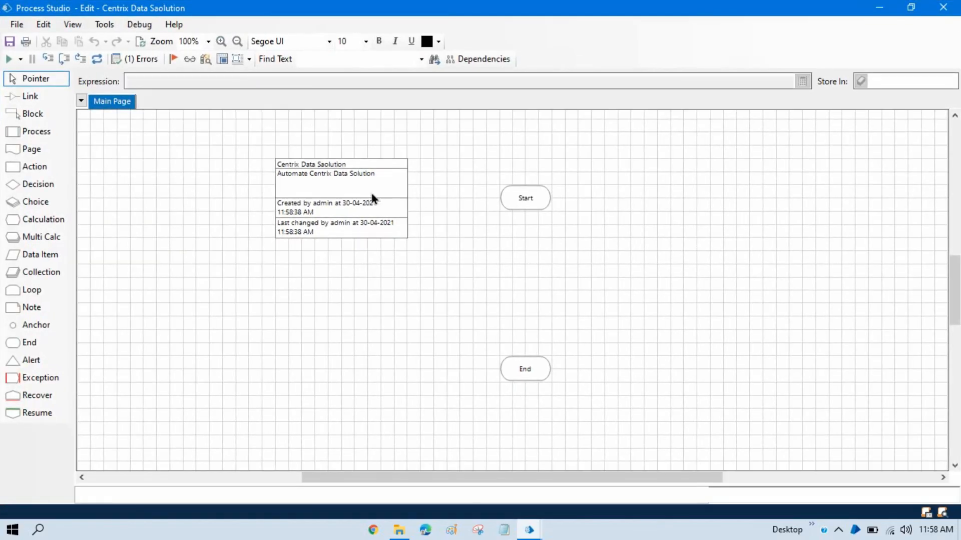
# Rearrange the main page by shifting the information box left, the Start stage up-left and the End stage down-left.
pyautogui.click(274, 202)
pyautogui.moveTo(537, 198); pyautogui.dragTo(510, 172)
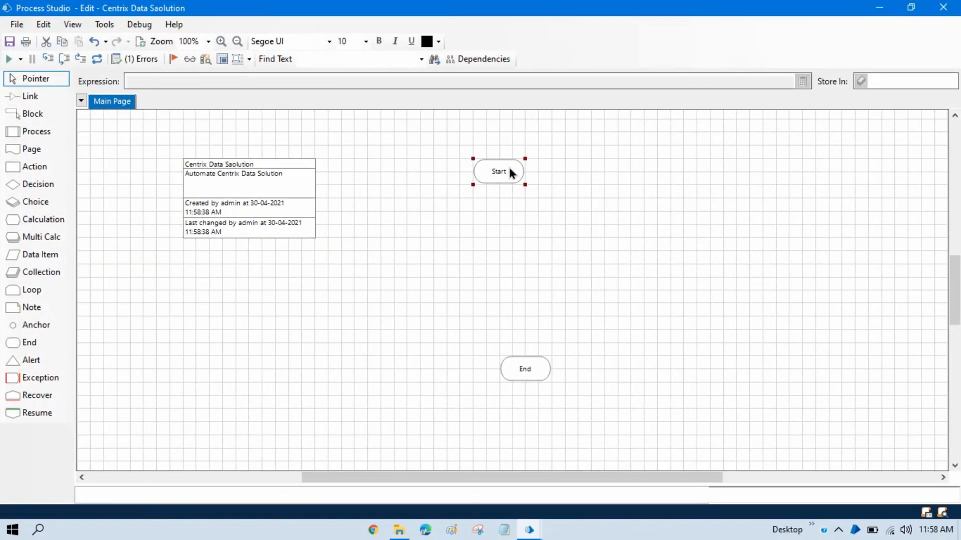
pyautogui.moveTo(542, 378); pyautogui.dragTo(515, 392)
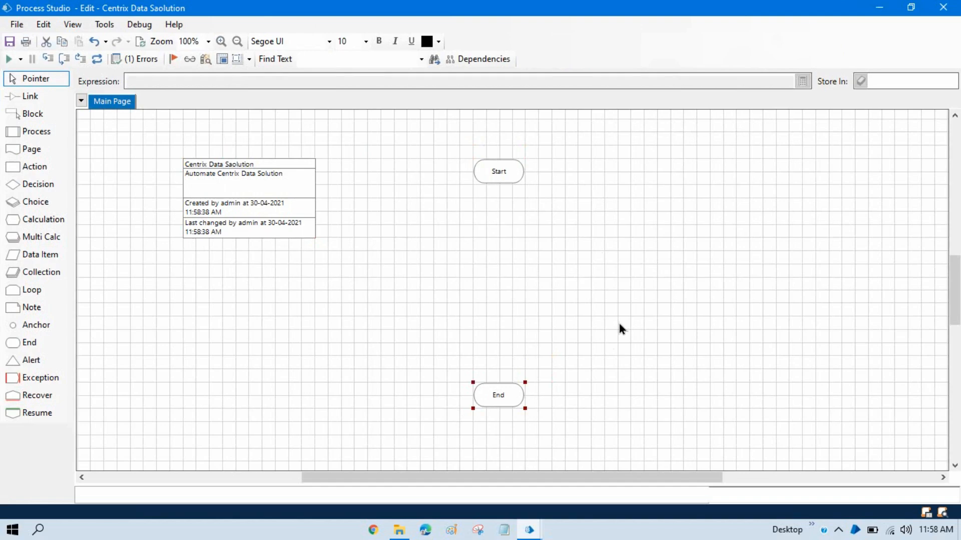
# Add an Action stage below Start and set its business object to Centrix Data Solutions.
pyautogui.moveTo(14, 169); pyautogui.dragTo(499, 224)
pyautogui.click(612, 257)
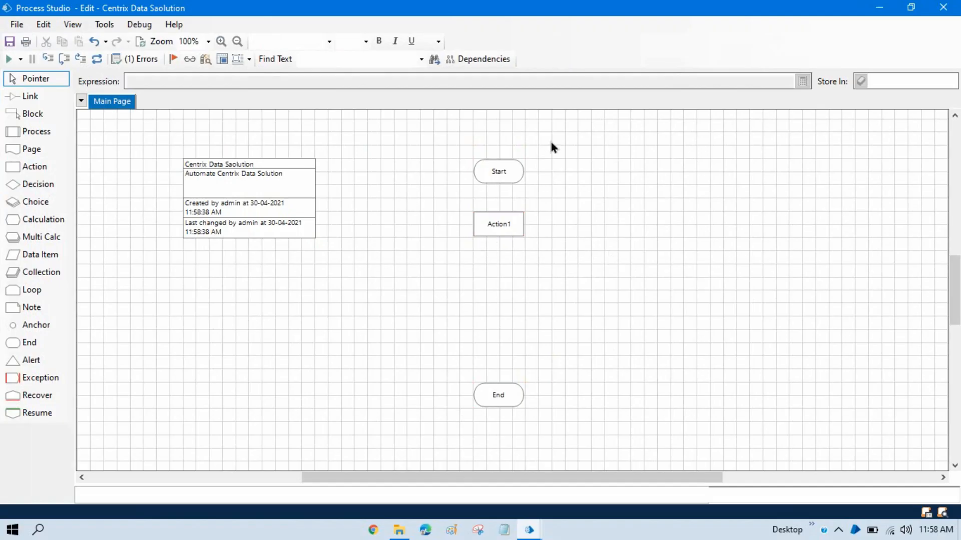
pyautogui.click(509, 228)
pyautogui.doubleClick(511, 229)
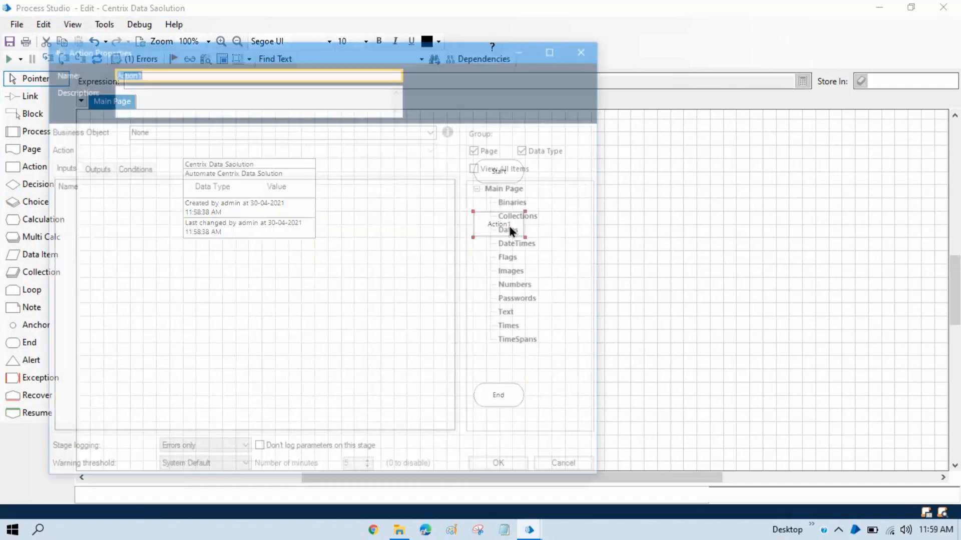
pyautogui.click(433, 135)
pyautogui.click(432, 134)
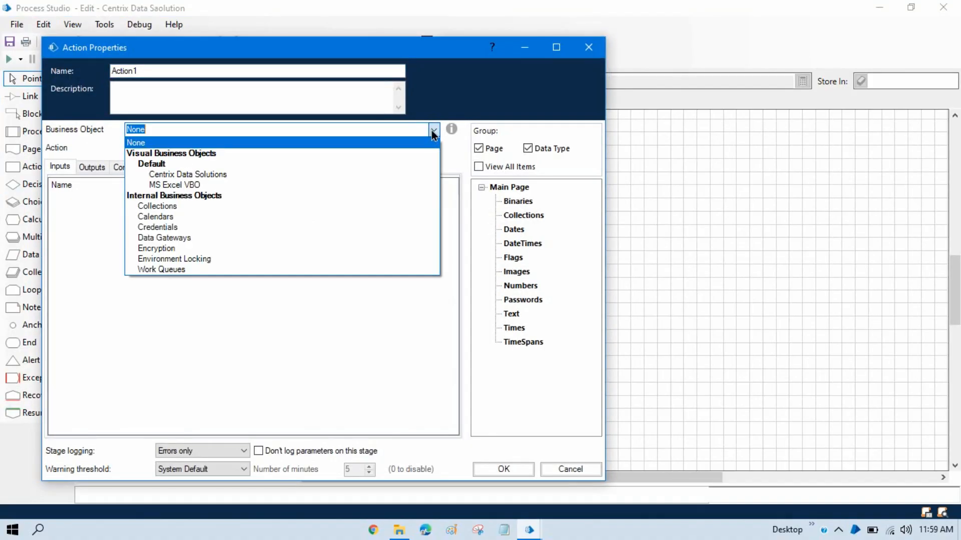
pyautogui.click(208, 176)
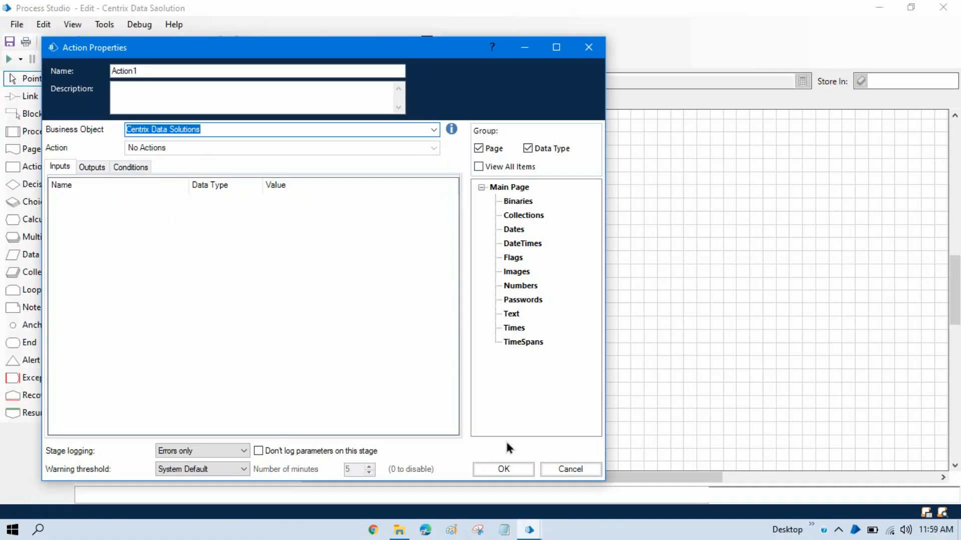
pyautogui.click(505, 469)
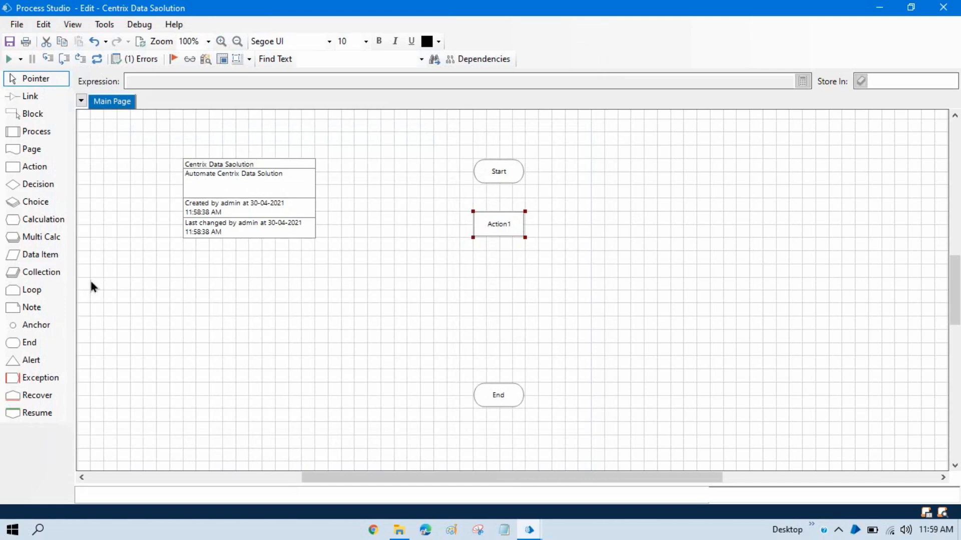
# Switch to Object Studio and publish the Launch and Close pages of the Centrix Data Solutions object.
pyautogui.hotkey('alt', 'Tab')
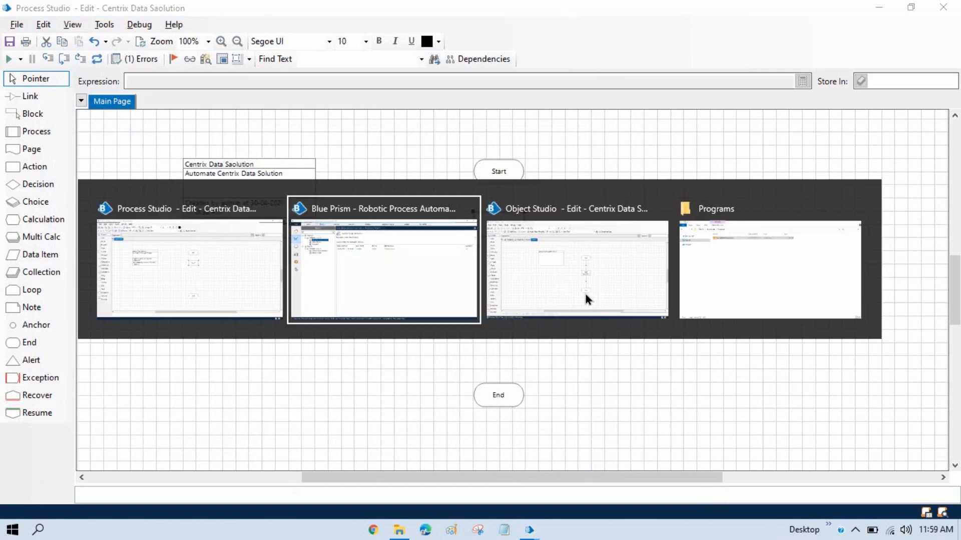
pyautogui.click(584, 290)
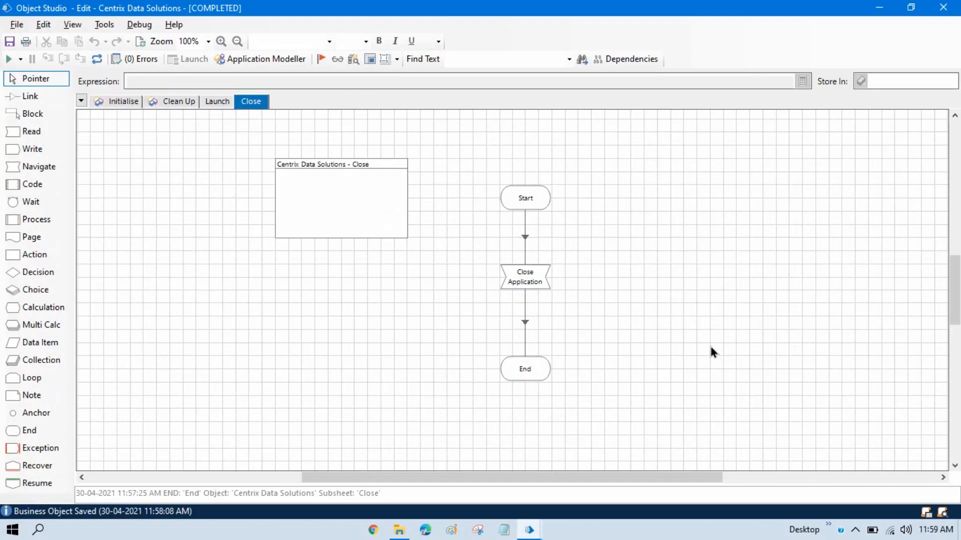
pyautogui.rightClick(221, 103)
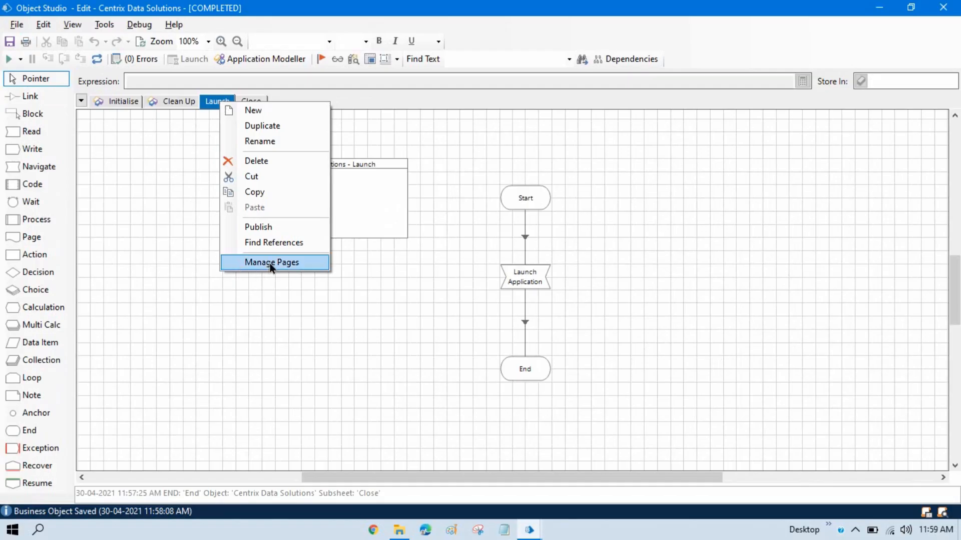
pyautogui.click(279, 228)
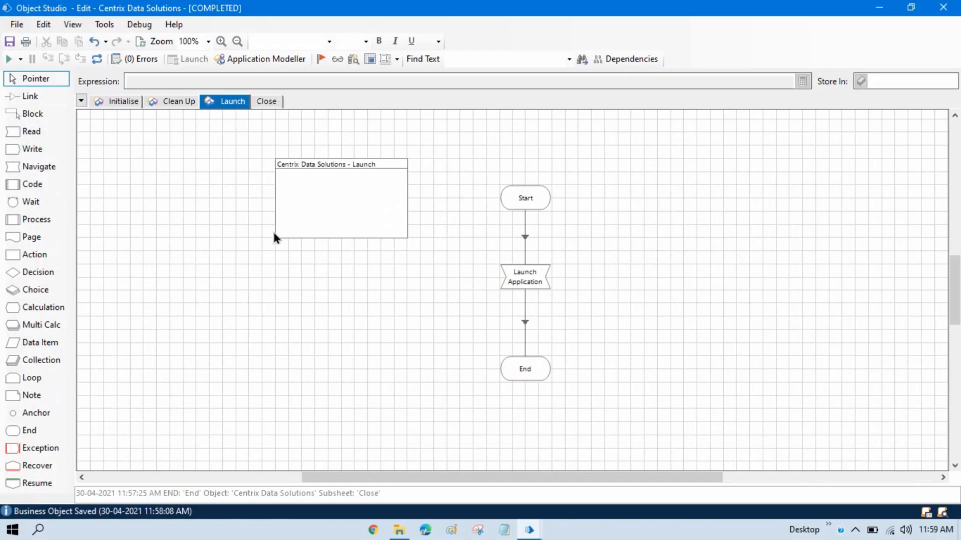
pyautogui.rightClick(266, 103)
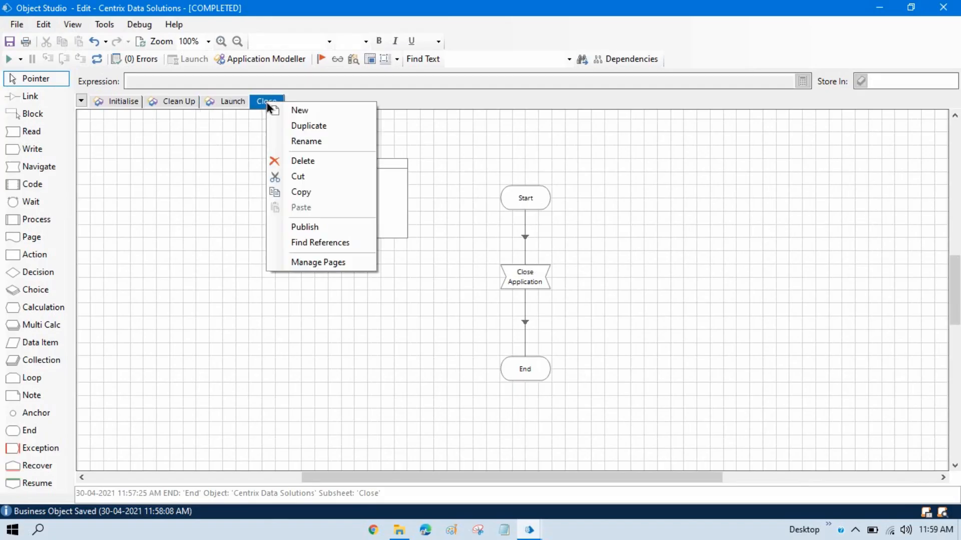
pyautogui.click(329, 228)
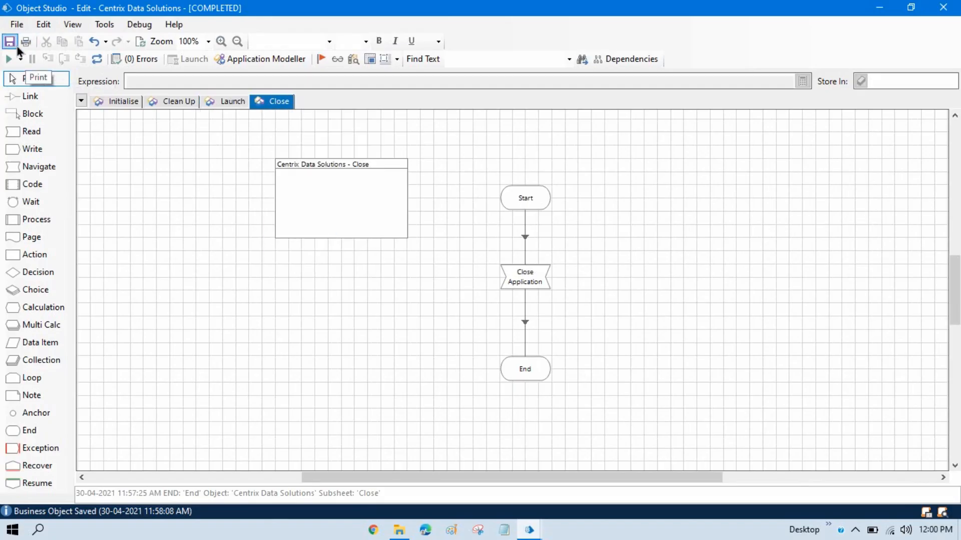
# Save the business object with the edit summary Published and minimize Object Studio.
pyautogui.write('Published')
pyautogui.press('Tab')
pyautogui.press('Return')
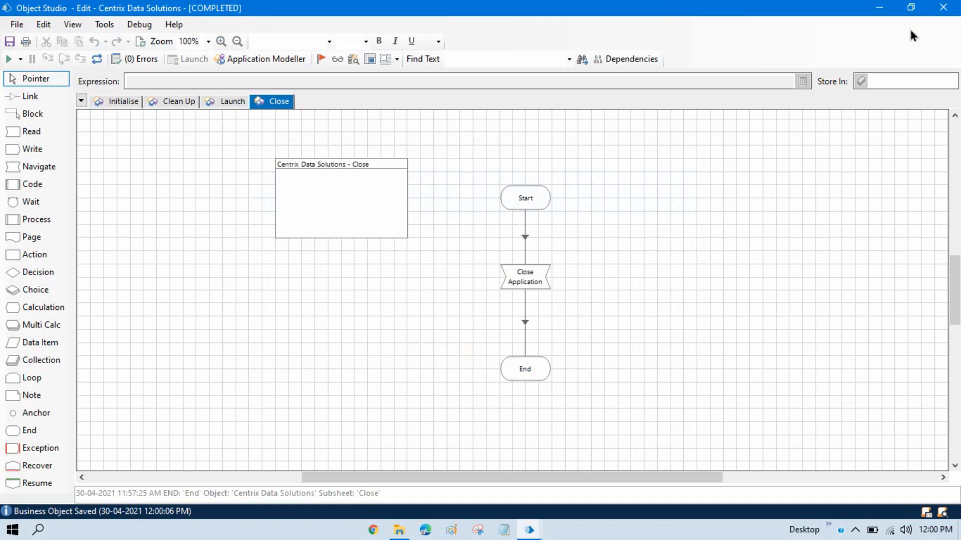
pyautogui.click(880, 7)
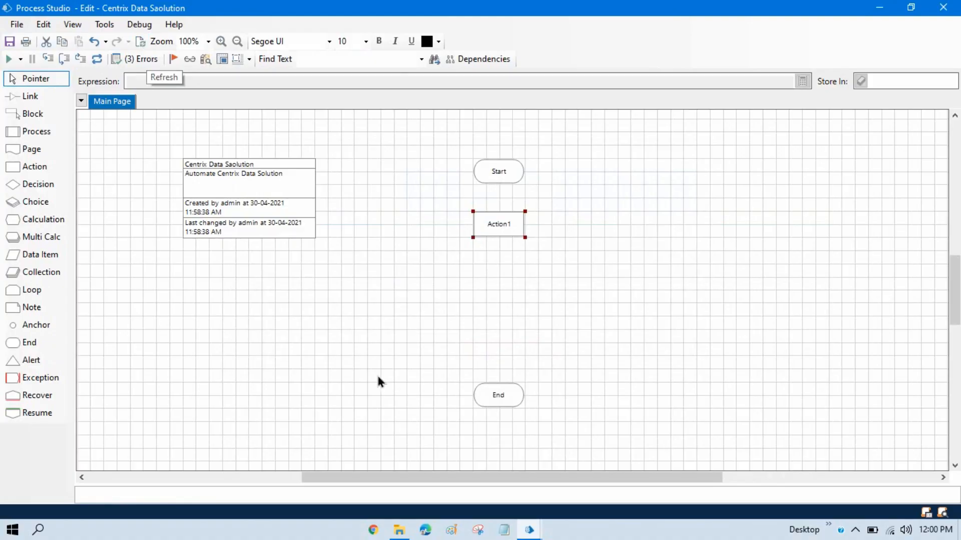
# Set the Action1 stage to the Launch action of the Centrix Data Solutions object and widen the stage slightly.
pyautogui.moveTo(532, 533)
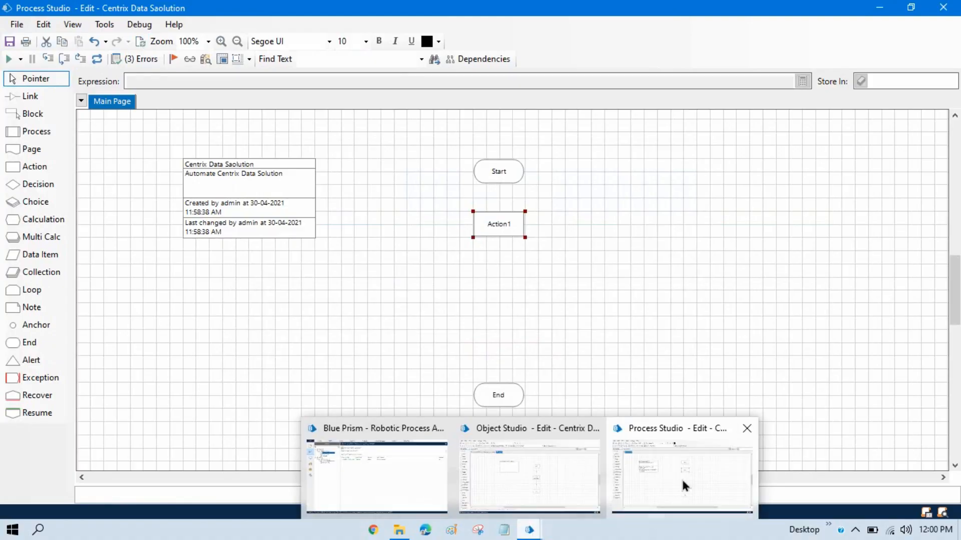
pyautogui.click(630, 212)
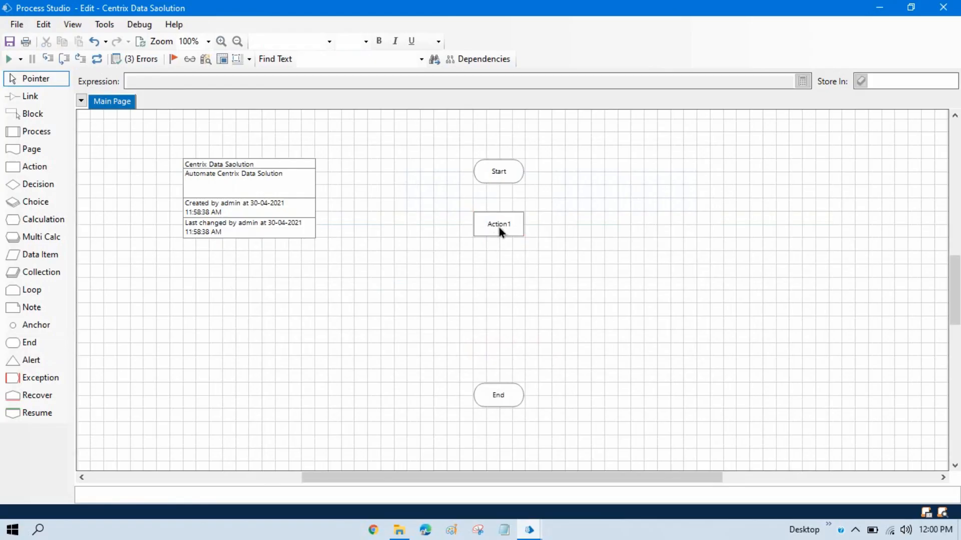
pyautogui.doubleClick(494, 222)
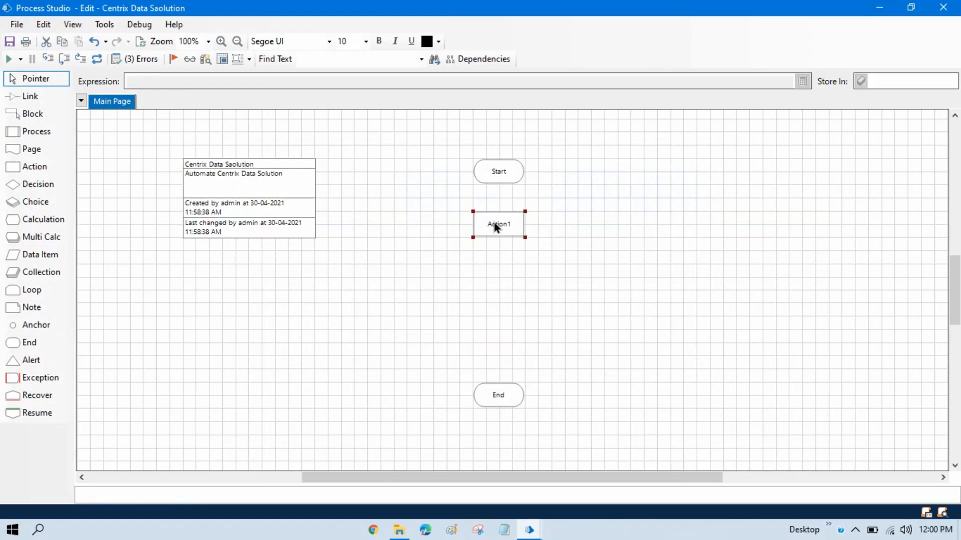
pyautogui.click(470, 166)
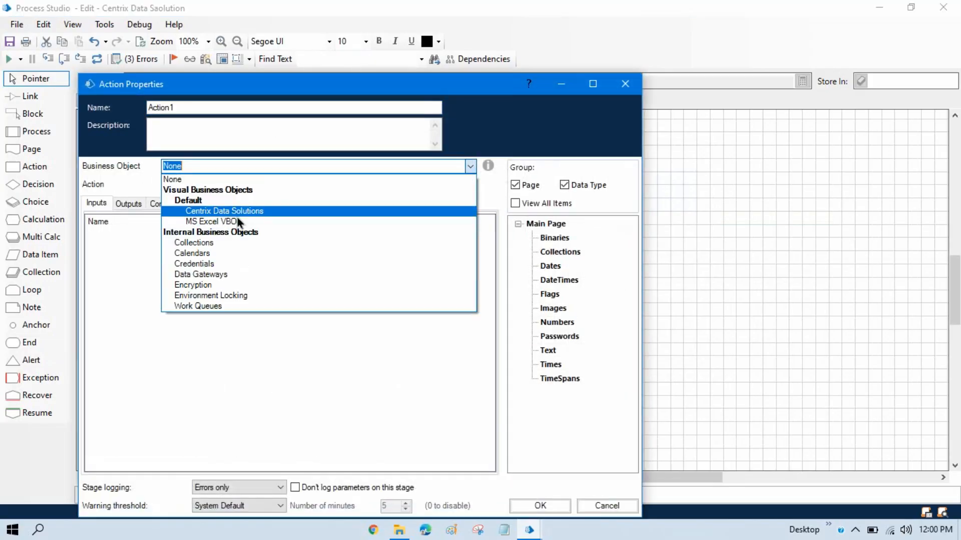
pyautogui.click(239, 211)
pyautogui.click(475, 184)
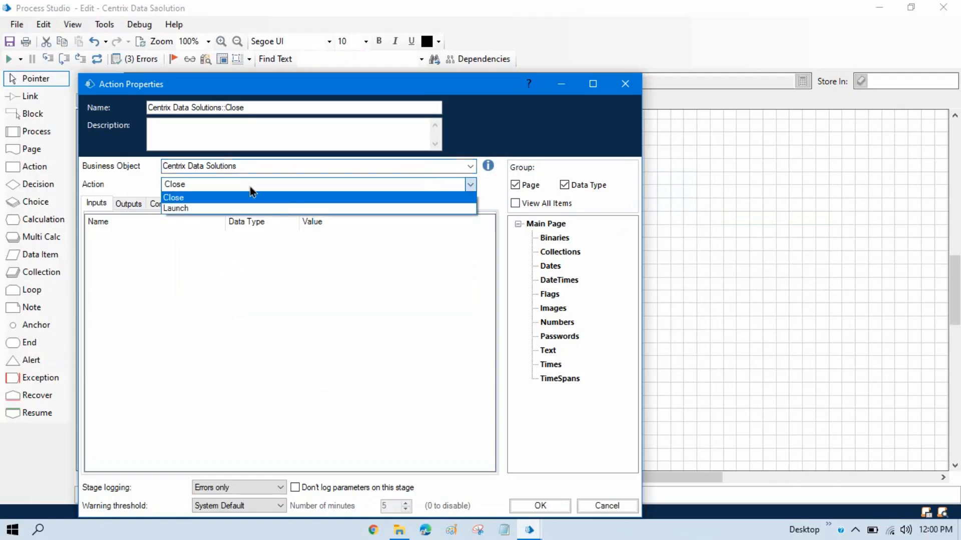
pyautogui.click(194, 207)
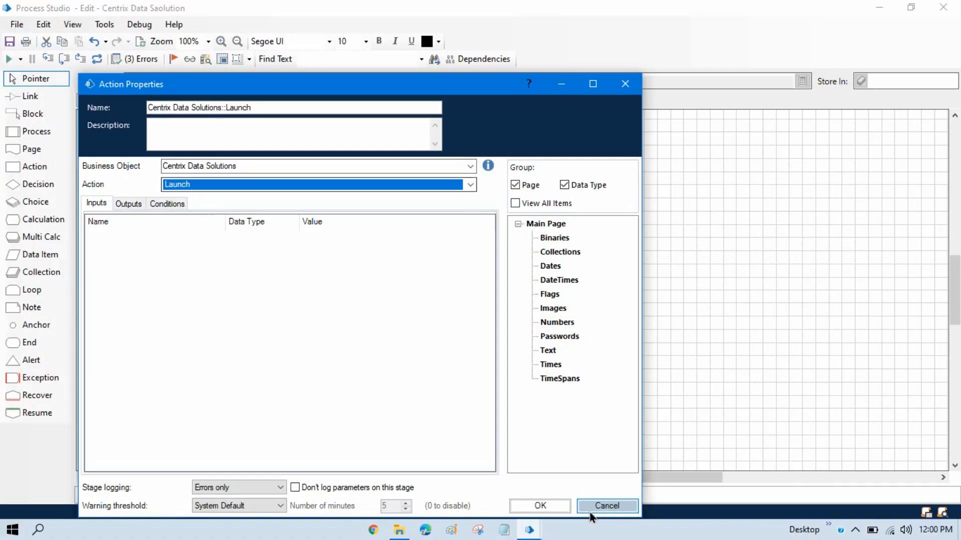
pyautogui.click(552, 507)
pyautogui.click(515, 233)
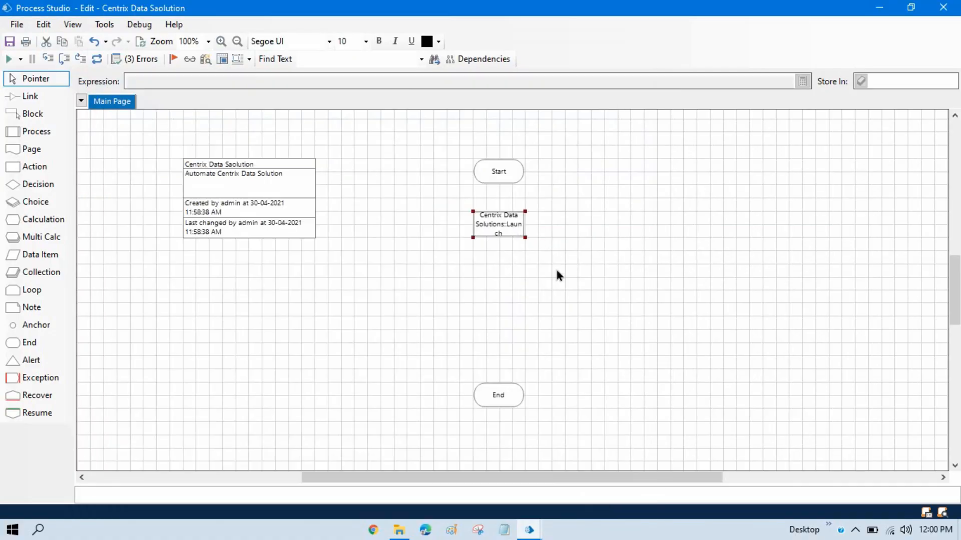
pyautogui.moveTo(528, 241); pyautogui.dragTo(541, 243)
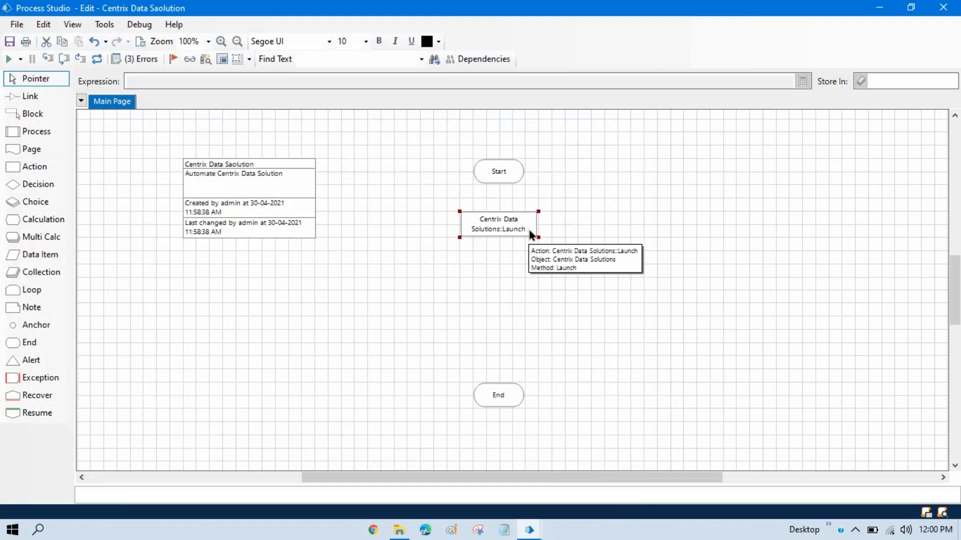
# Rename the launch action stage as Launch Centrix Data Solutions.
pyautogui.doubleClick(532, 235)
pyautogui.click(240, 126)
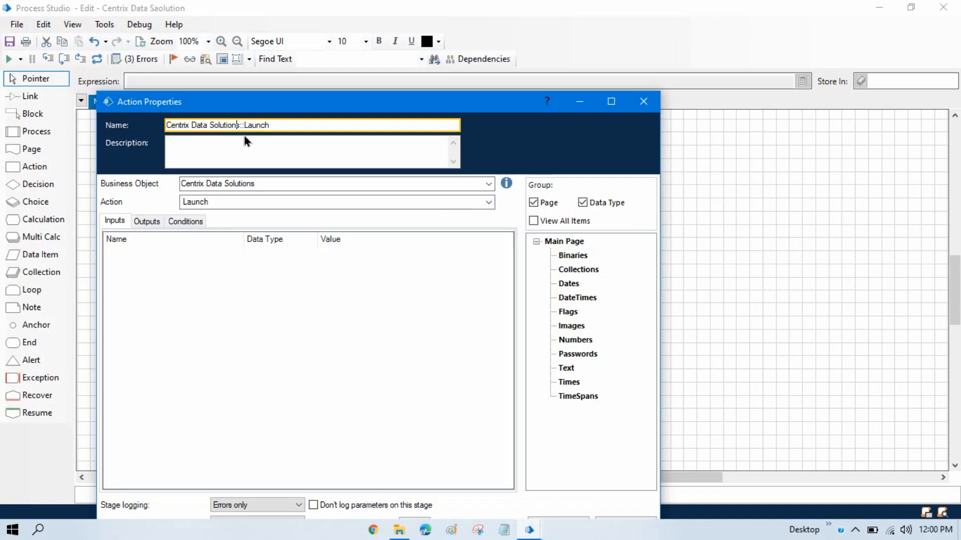
pyautogui.moveTo(242, 125); pyautogui.dragTo(147, 125)
pyautogui.click(240, 124)
pyautogui.moveTo(241, 124); pyautogui.dragTo(101, 114)
pyautogui.hotkey('ctrl', 'c')
pyautogui.press('BackSpace')
pyautogui.press('Delete')
pyautogui.press('Delete')
pyautogui.press('End')
pyautogui.hotkey('ctrl', 'v')
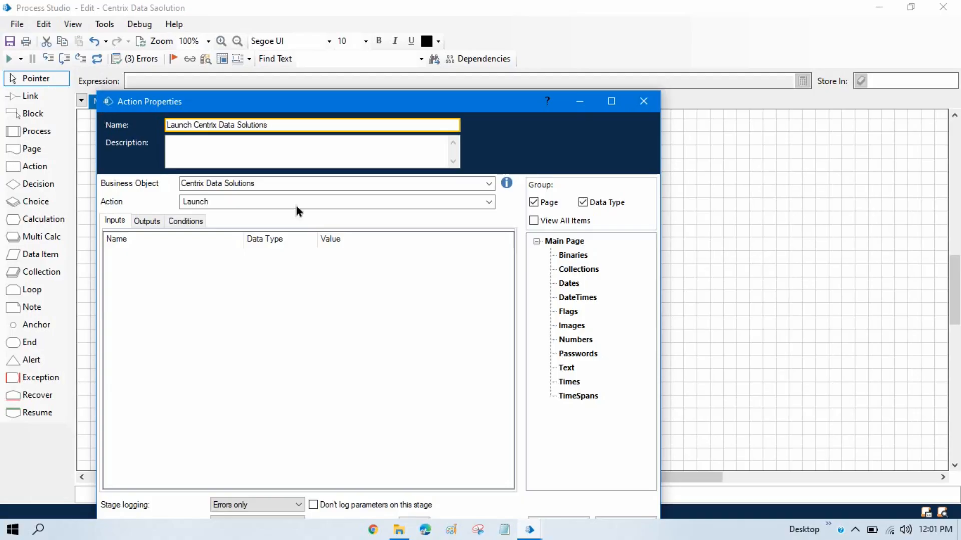
pyautogui.moveTo(469, 105); pyautogui.dragTo(497, 49)
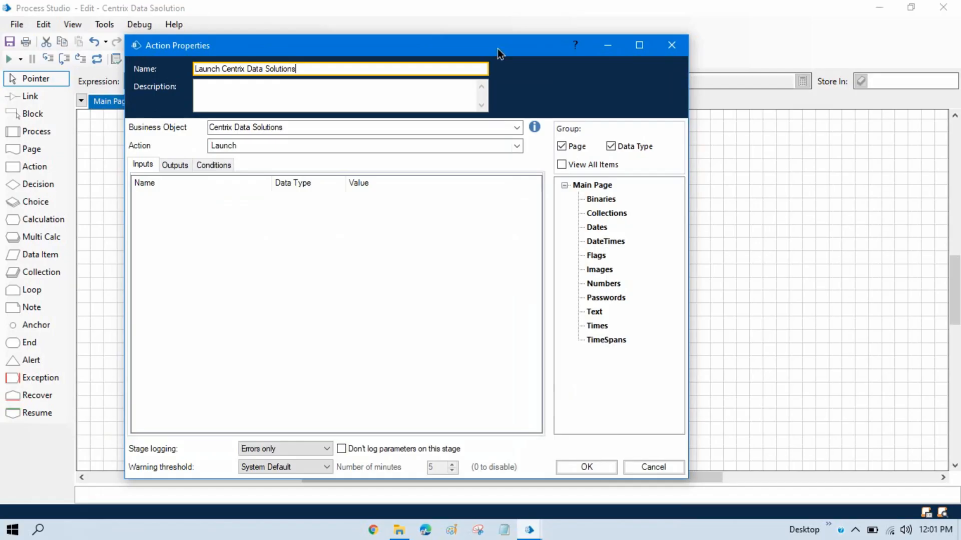
pyautogui.click(587, 466)
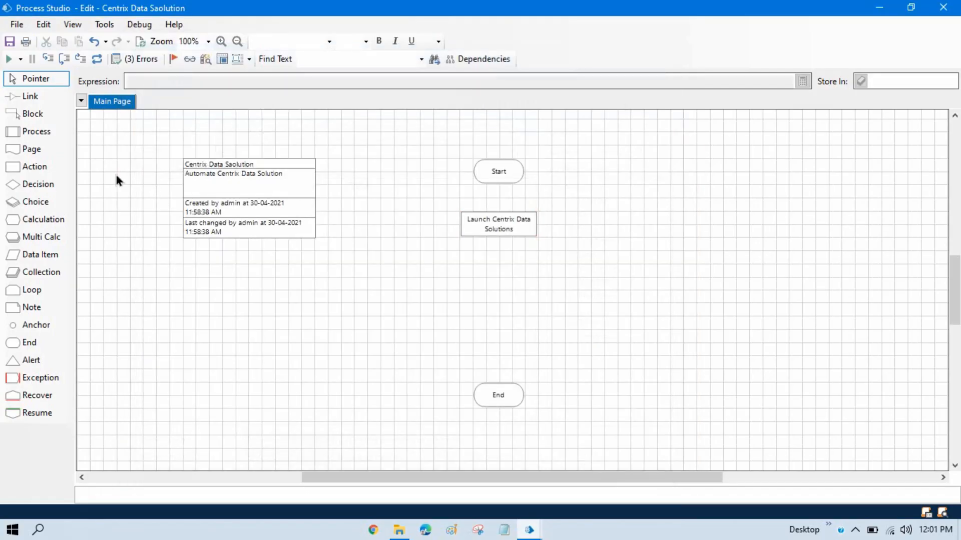
# Link Start through the launch action to End, then test-run the process and close the Centrix login window.
pyautogui.click(25, 98)
pyautogui.moveTo(495, 176); pyautogui.dragTo(508, 396)
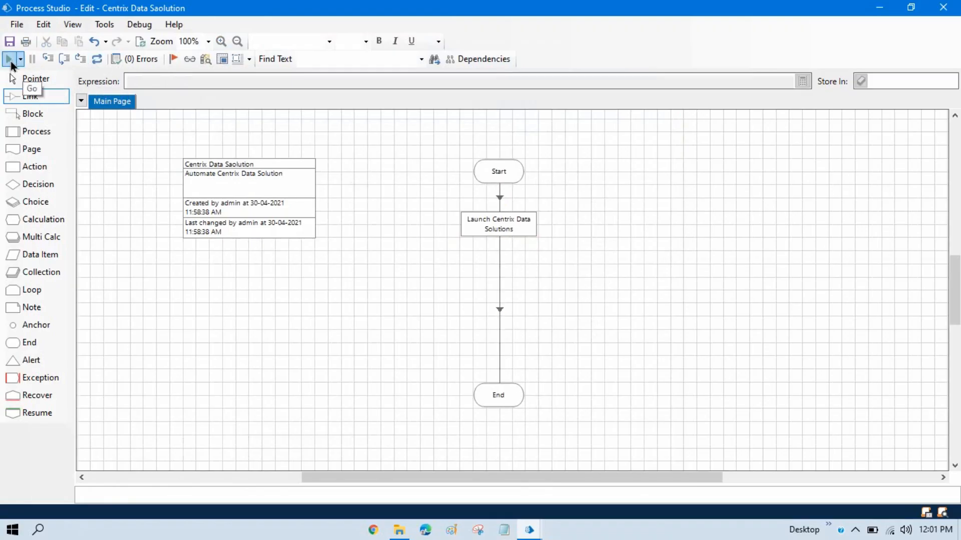
pyautogui.click(10, 62)
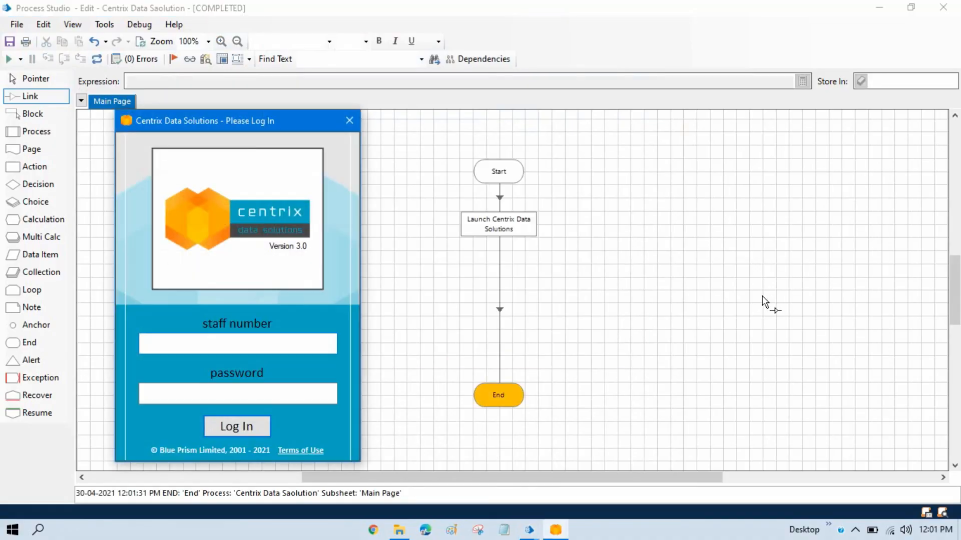
pyautogui.moveTo(214, 123); pyautogui.dragTo(229, 96)
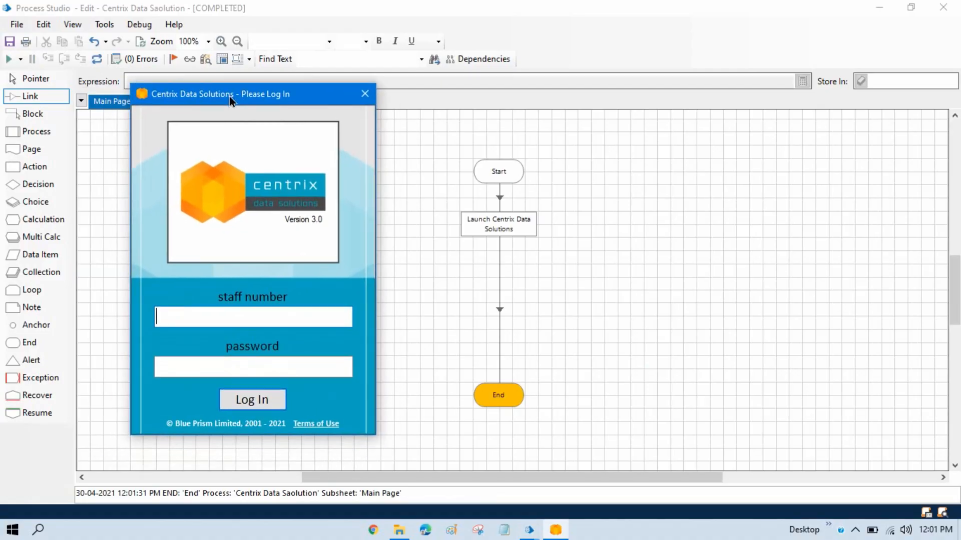
pyautogui.click(364, 95)
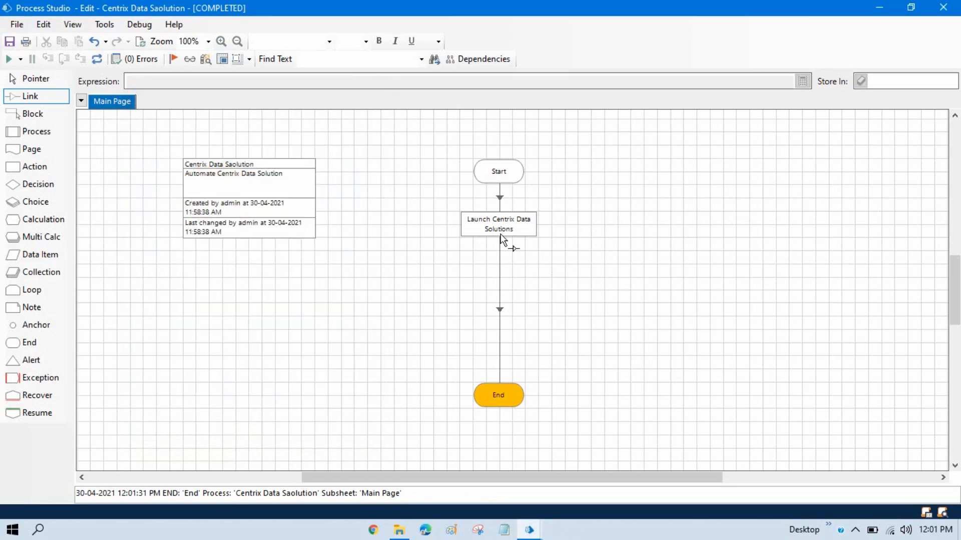
# Replace the link between the launch action and End with an Action stage calling Close from the Centrix Data Solutions object.
pyautogui.rightClick(500, 311)
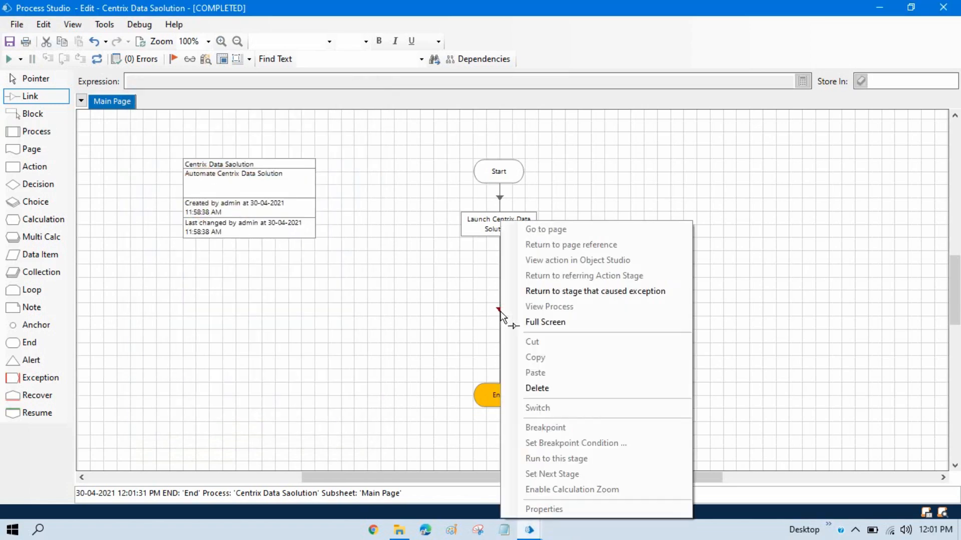
pyautogui.click(575, 389)
pyautogui.moveTo(45, 175); pyautogui.dragTo(509, 296)
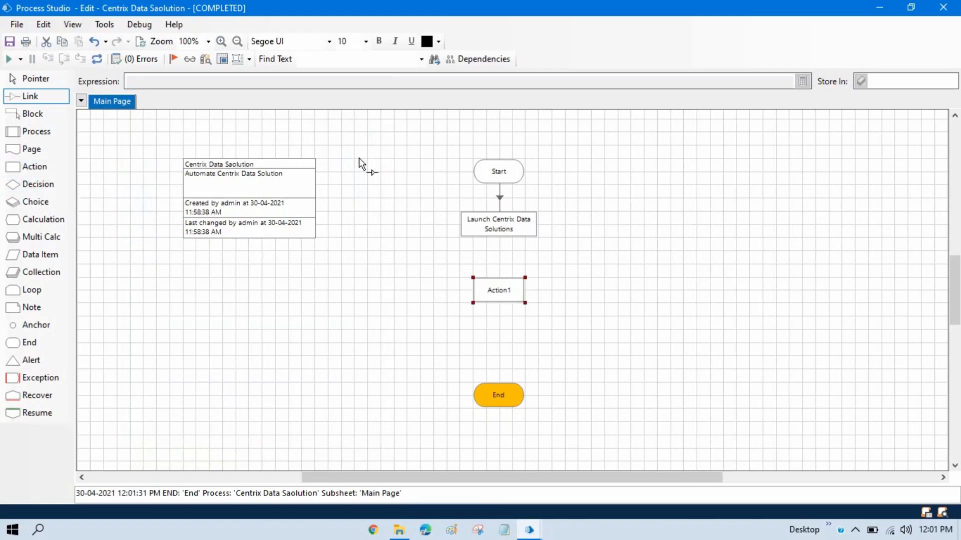
pyautogui.click(416, 111)
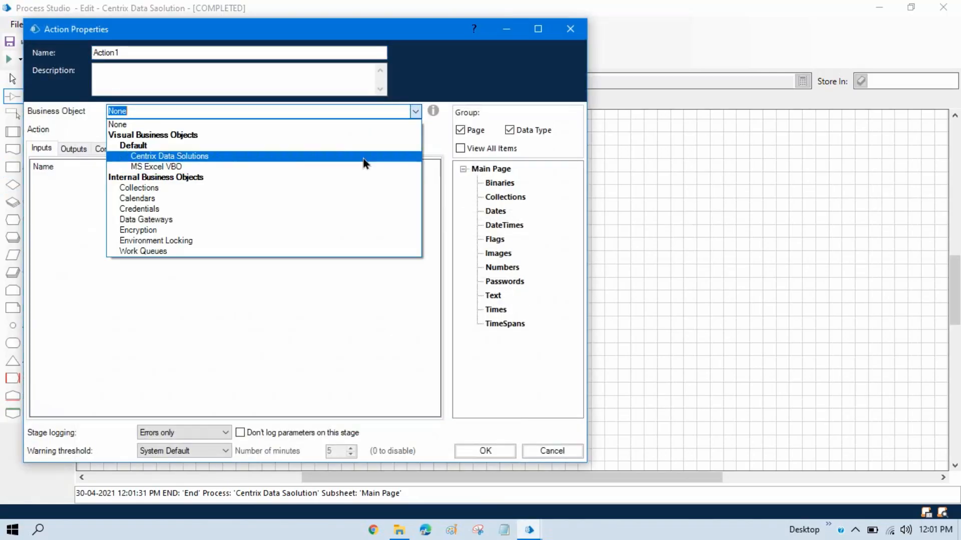
pyautogui.click(198, 161)
pyautogui.click(415, 130)
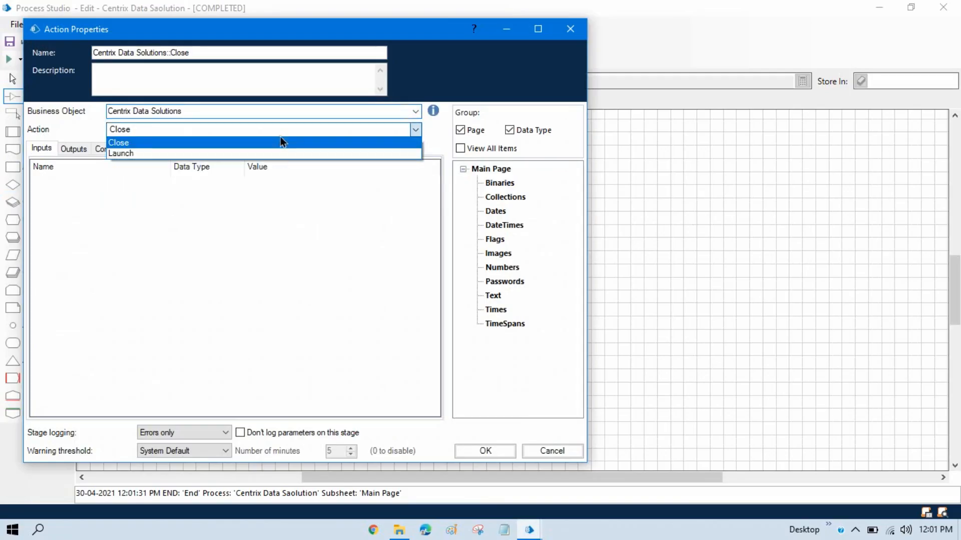
pyautogui.click(133, 142)
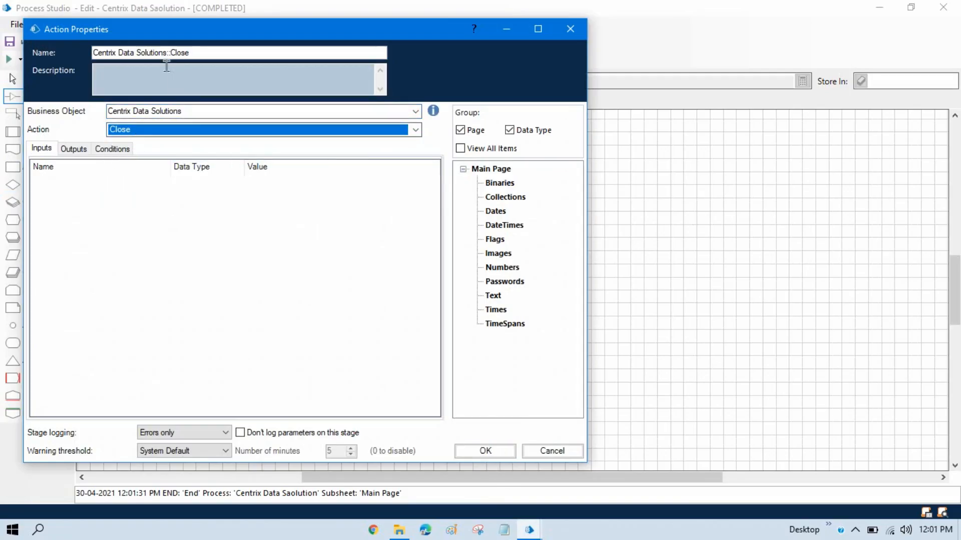
# Rename the new action stage as Close Centrix Data Solutions and apply its properties.
pyautogui.moveTo(166, 52); pyautogui.dragTo(4, 52)
pyautogui.hotkey('ctrl', 'c')
pyautogui.press('BackSpace')
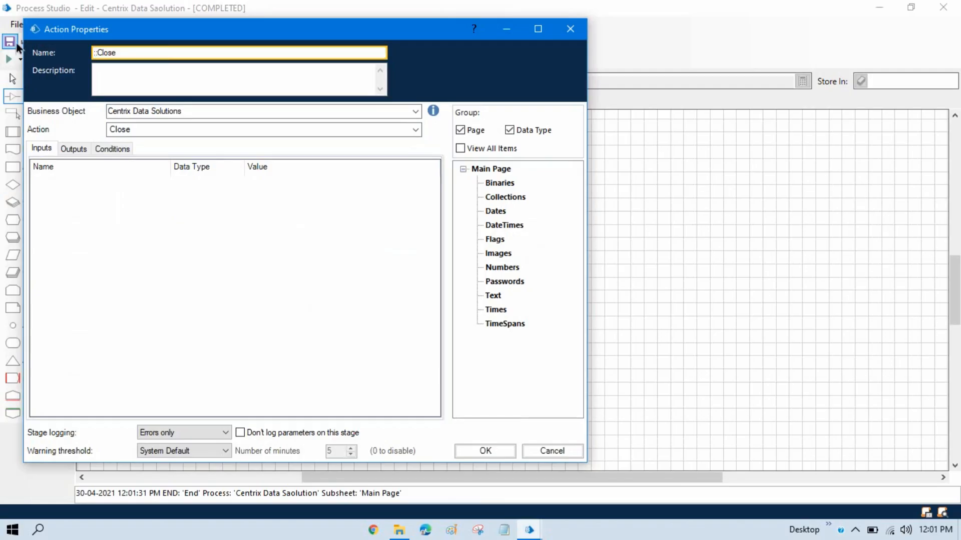
pyautogui.press('Delete')
pyautogui.press('Delete')
pyautogui.click(143, 53)
pyautogui.hotkey('ctrl', 'v')
pyautogui.click(485, 451)
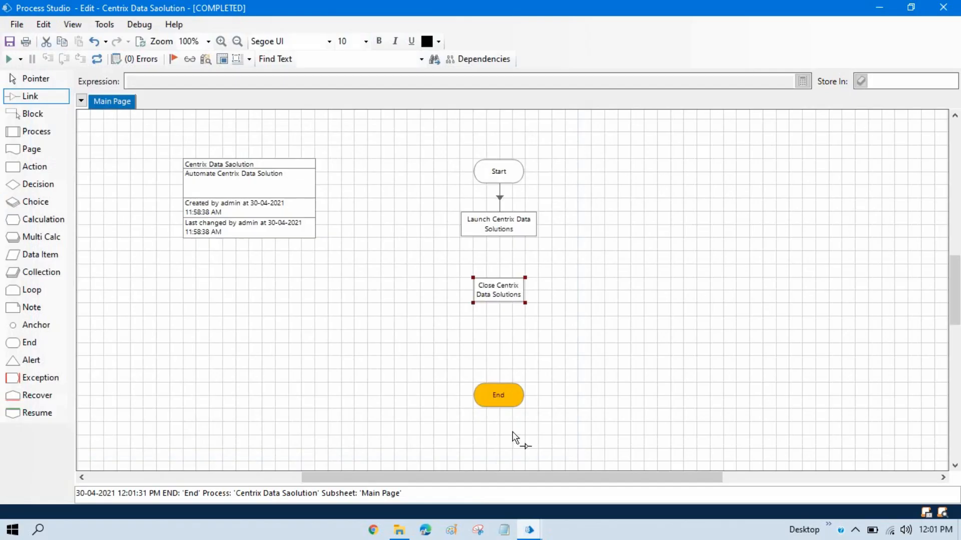
# Link the launch, close and End stages, with the close stage widened and End moved up, and run the process.
pyautogui.moveTo(501, 232); pyautogui.dragTo(508, 407)
pyautogui.click(49, 83)
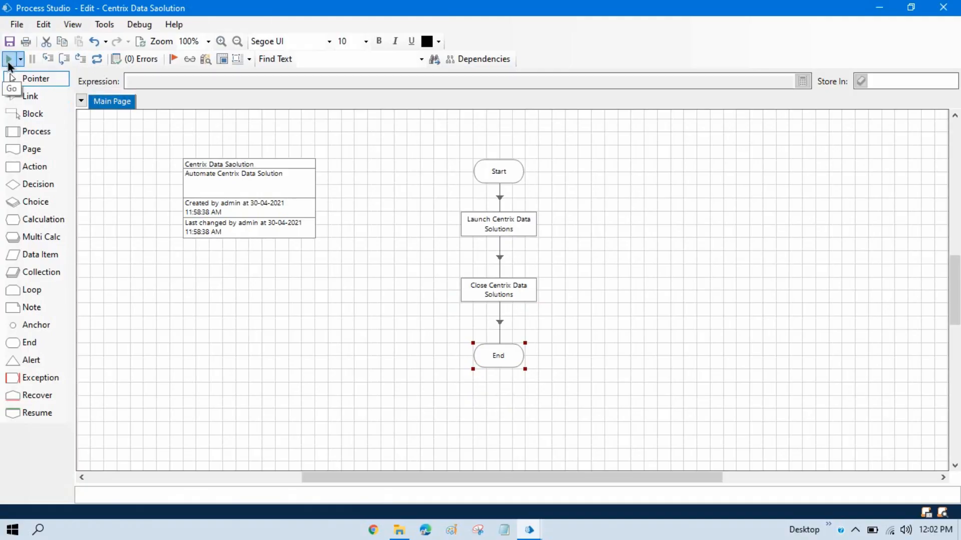
pyautogui.click(8, 63)
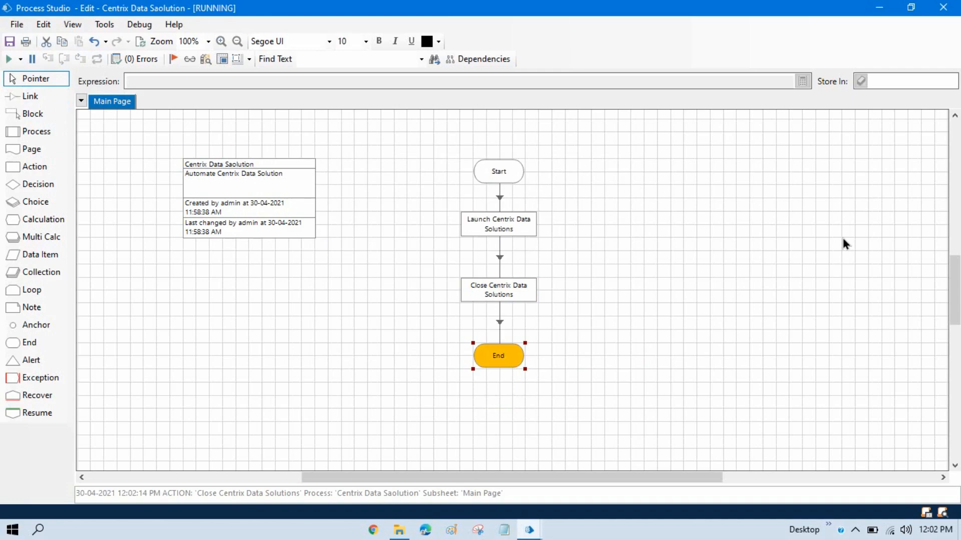
pyautogui.scroll(1, 846, 244)
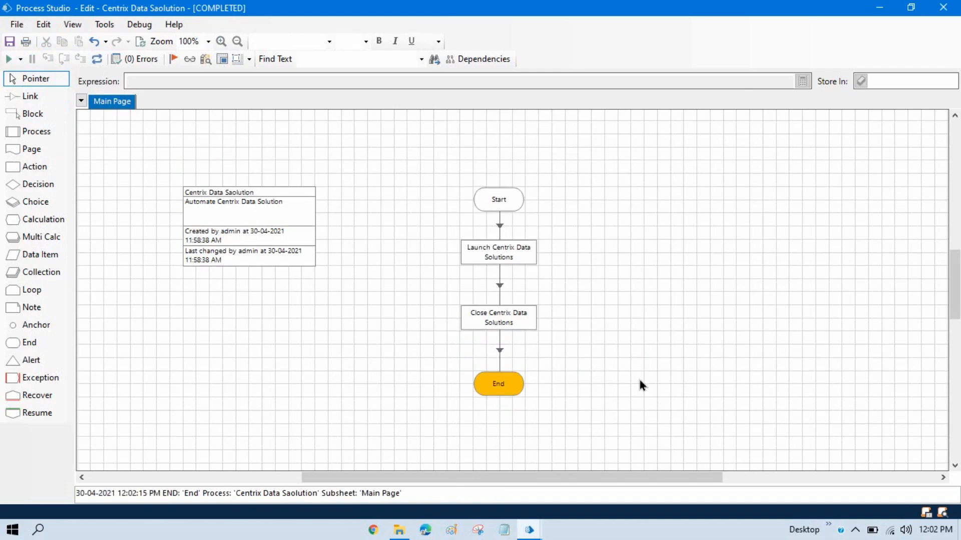